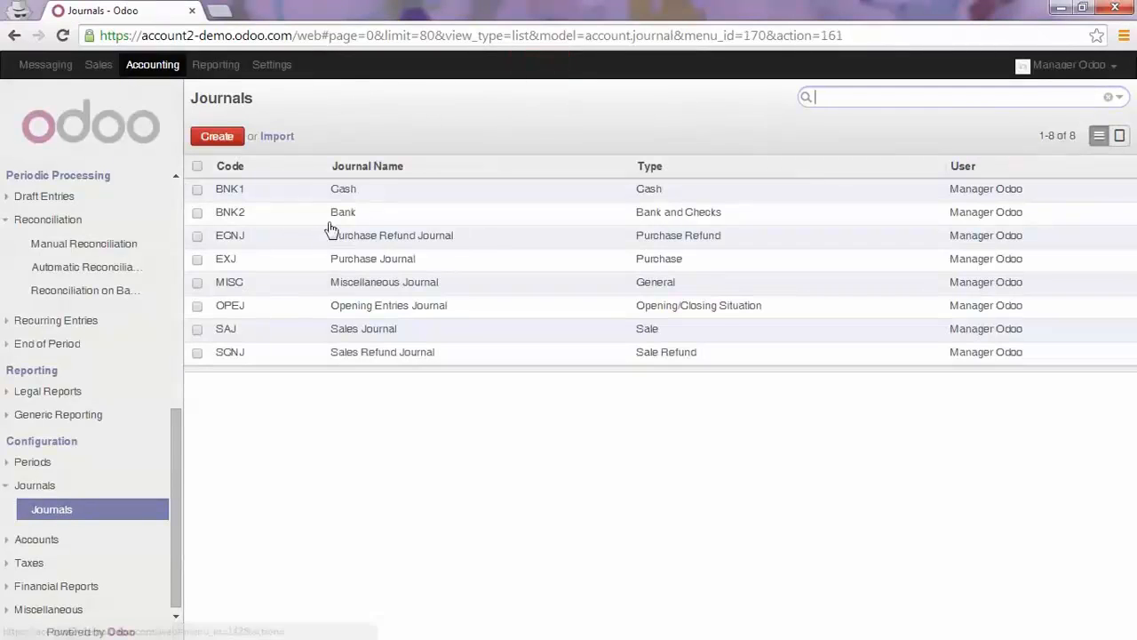
# Set the Bank journal's code to ING, save the journal and view its cash register settings
pyautogui.click(341, 217)
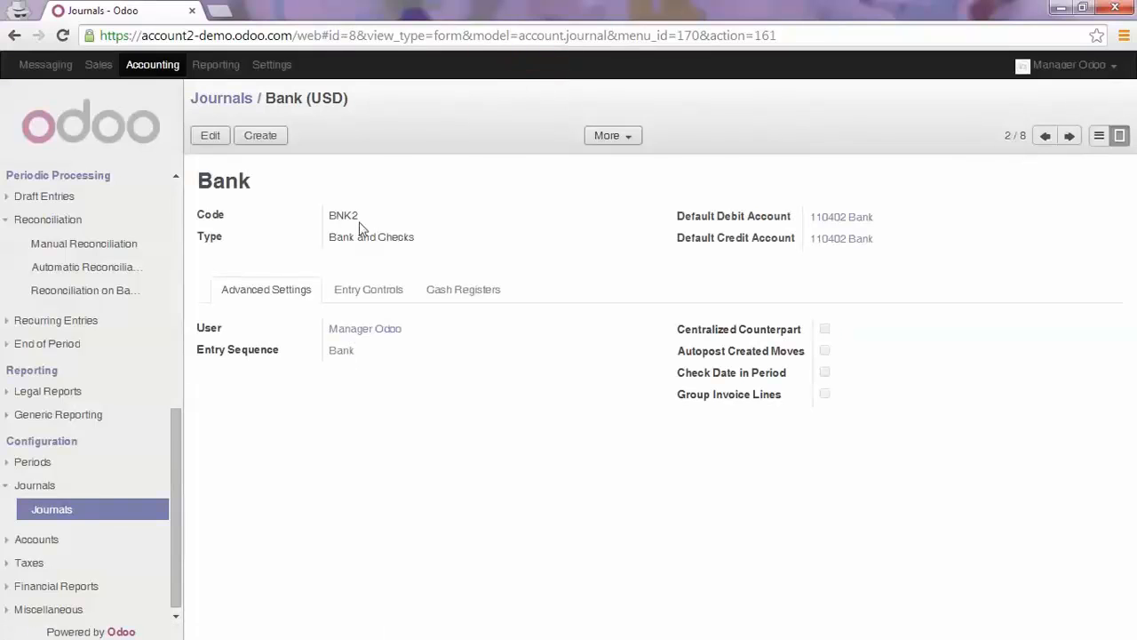
pyautogui.click(204, 139)
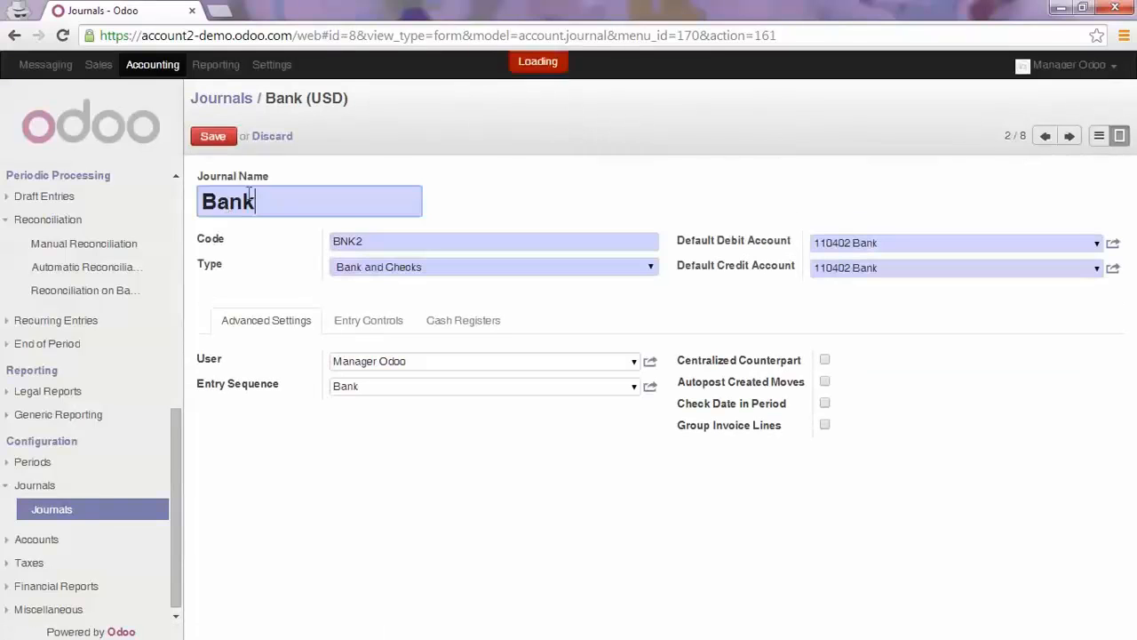
pyautogui.moveTo(378, 238); pyautogui.dragTo(302, 244)
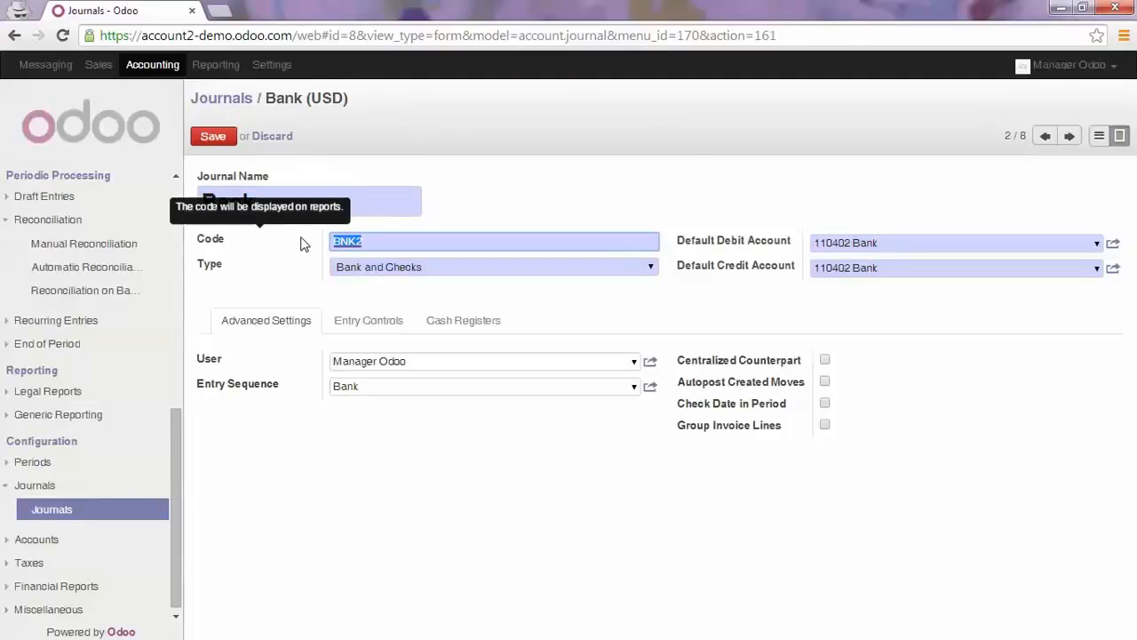
pyautogui.write('ING')
pyautogui.click(210, 140)
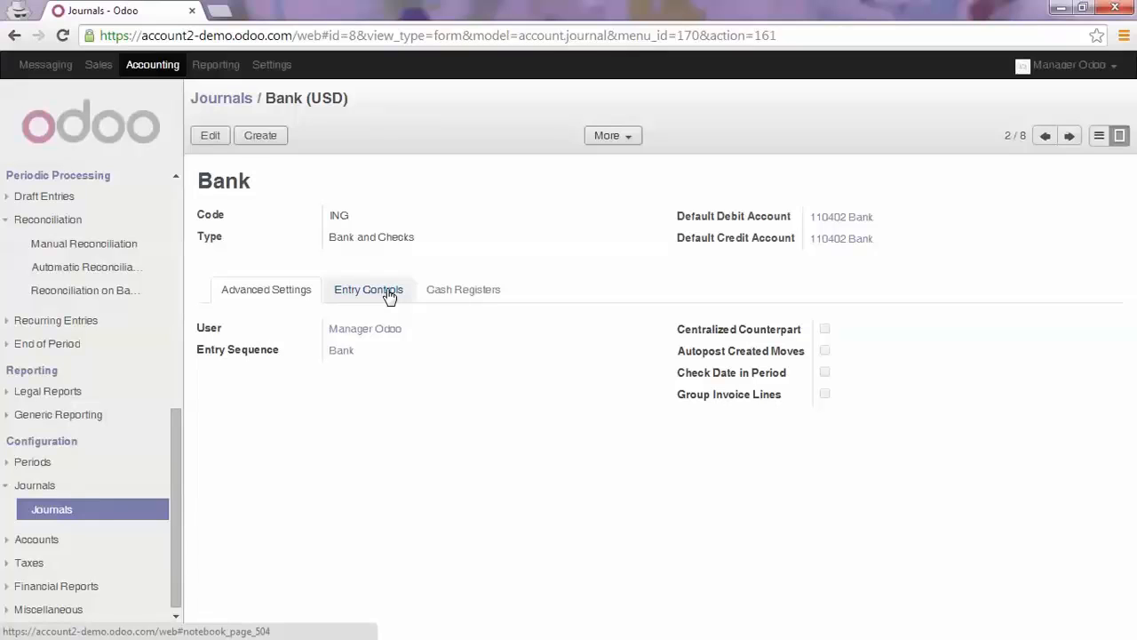
pyautogui.click(434, 295)
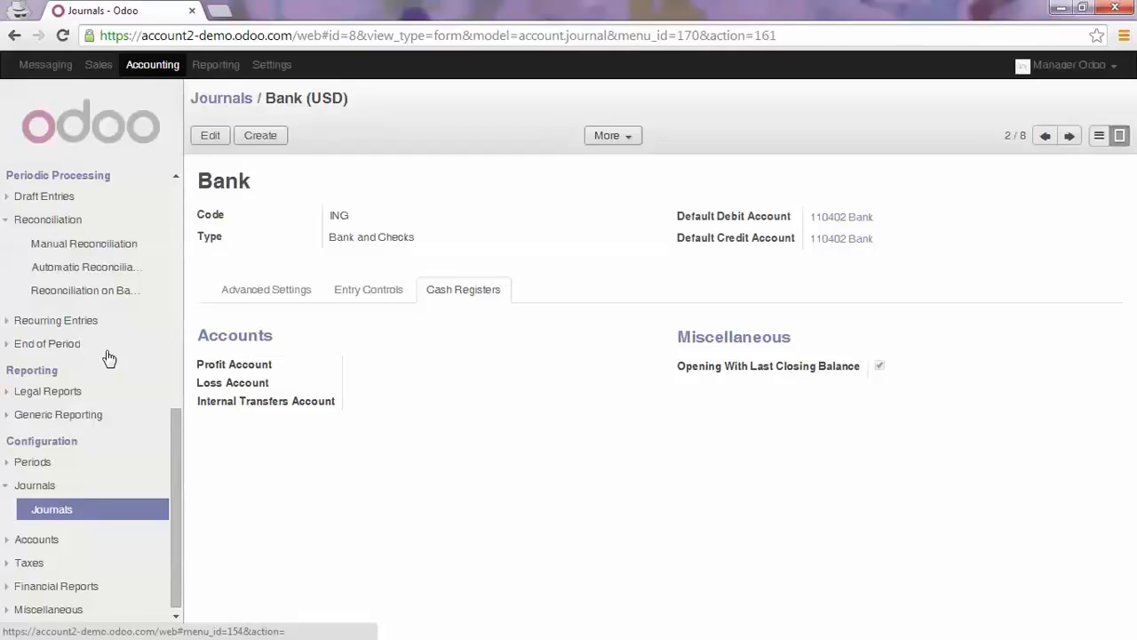
# Create a new customer invoice for the customer China Export
pyautogui.scroll(7, 107, 369)
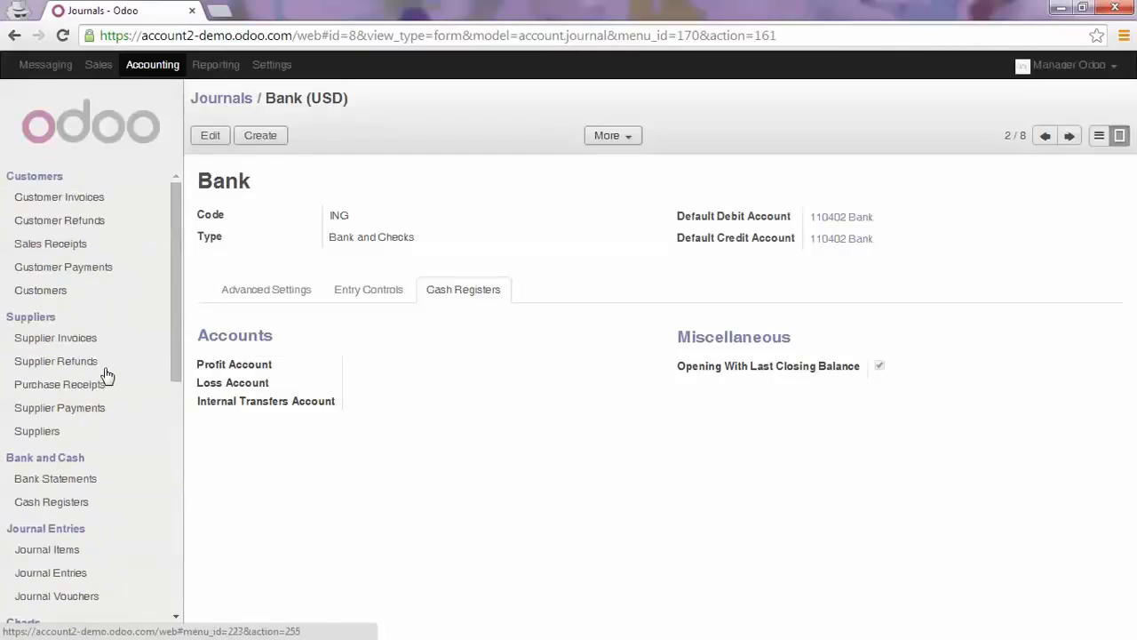
pyautogui.click(89, 197)
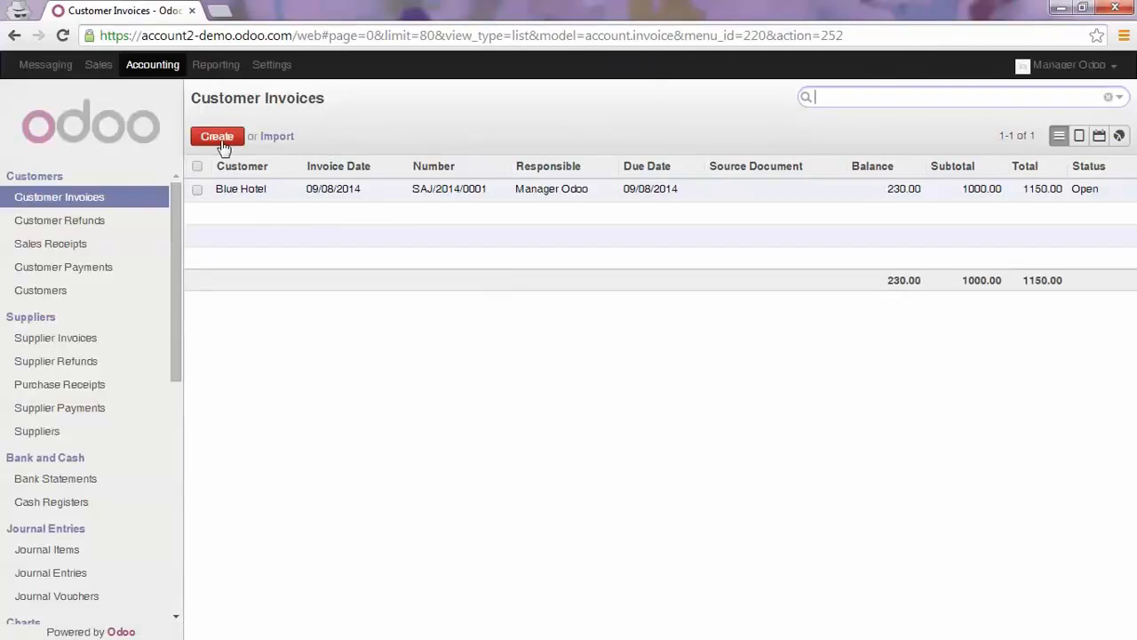
pyautogui.click(218, 137)
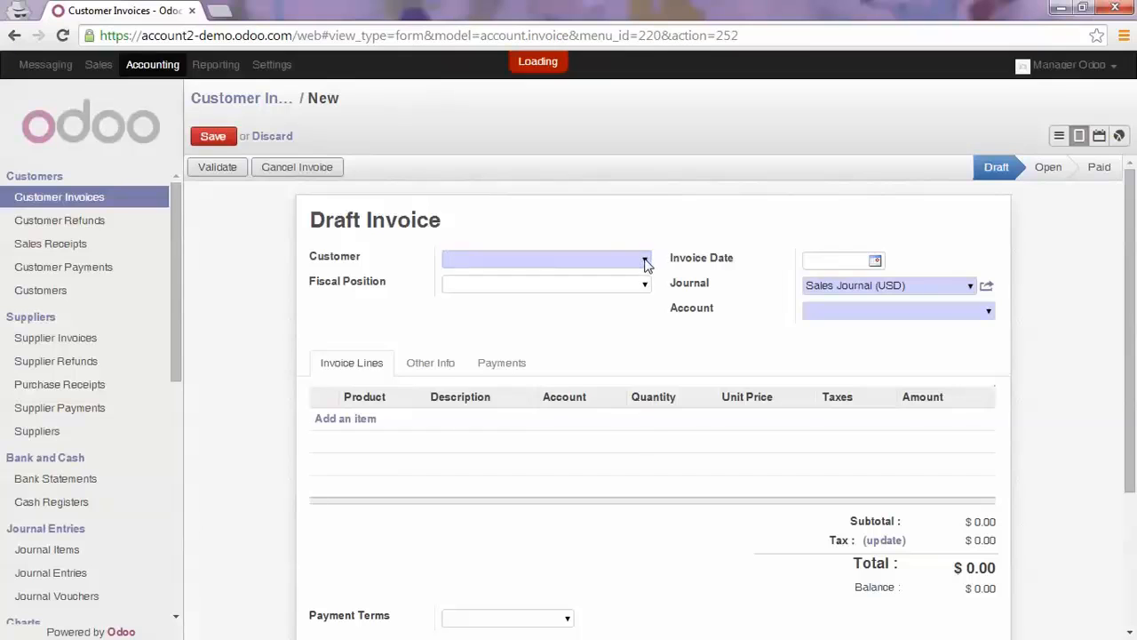
pyautogui.click(646, 263)
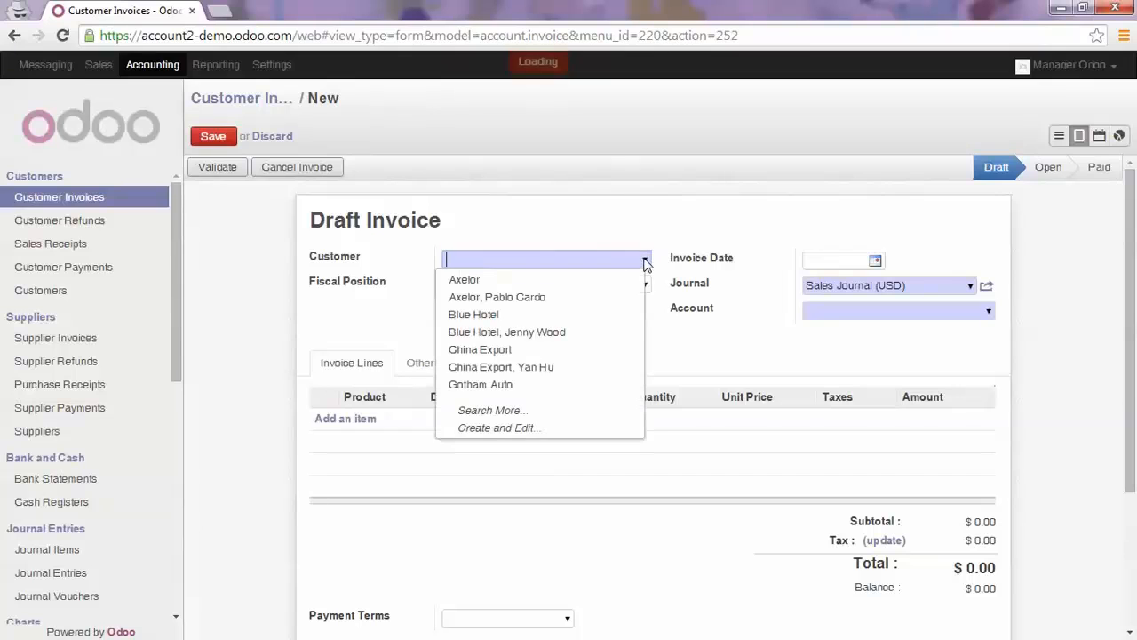
pyautogui.click(510, 353)
# Add an invoice line for [ASSIST_05] Manufacturing Unlimited Assistance with a unit price of 500
pyautogui.click(355, 419)
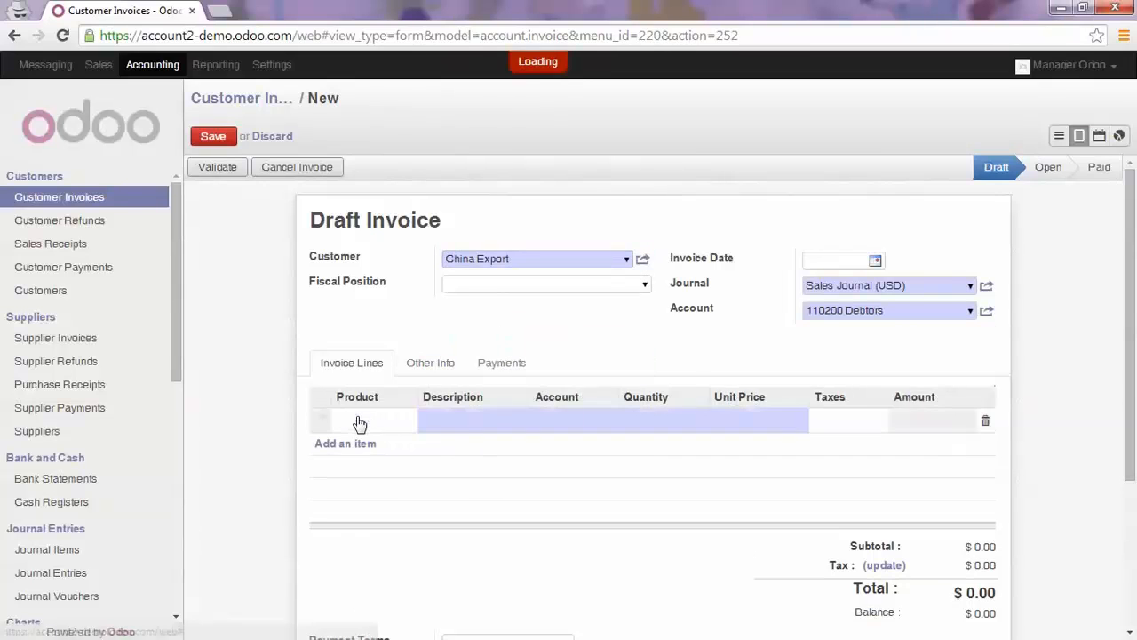
pyautogui.click(411, 416)
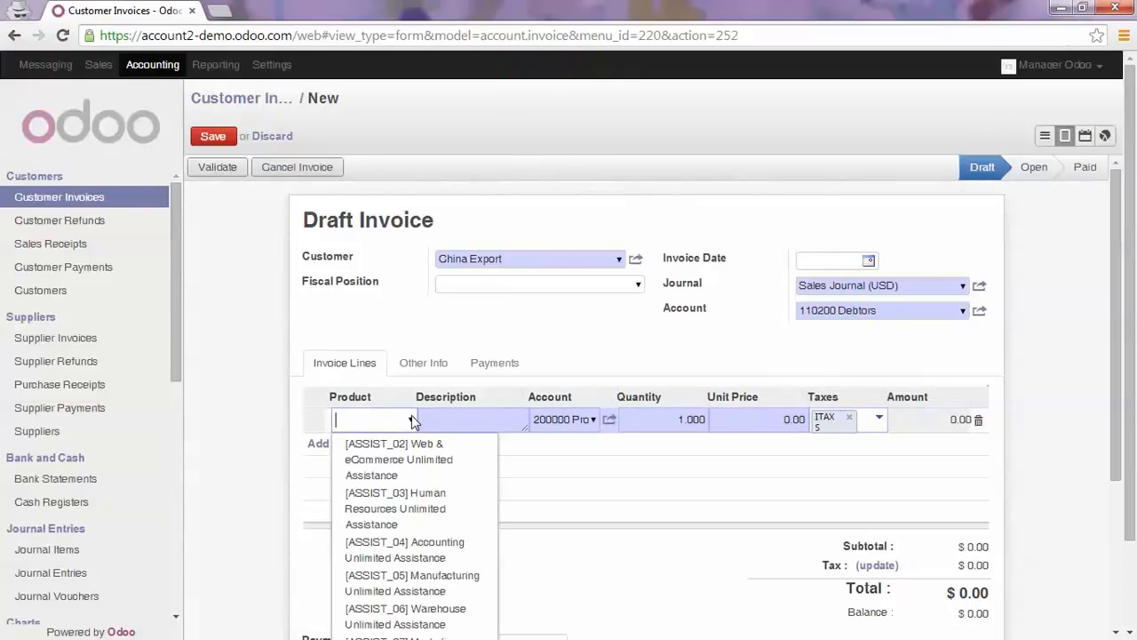
pyautogui.click(401, 588)
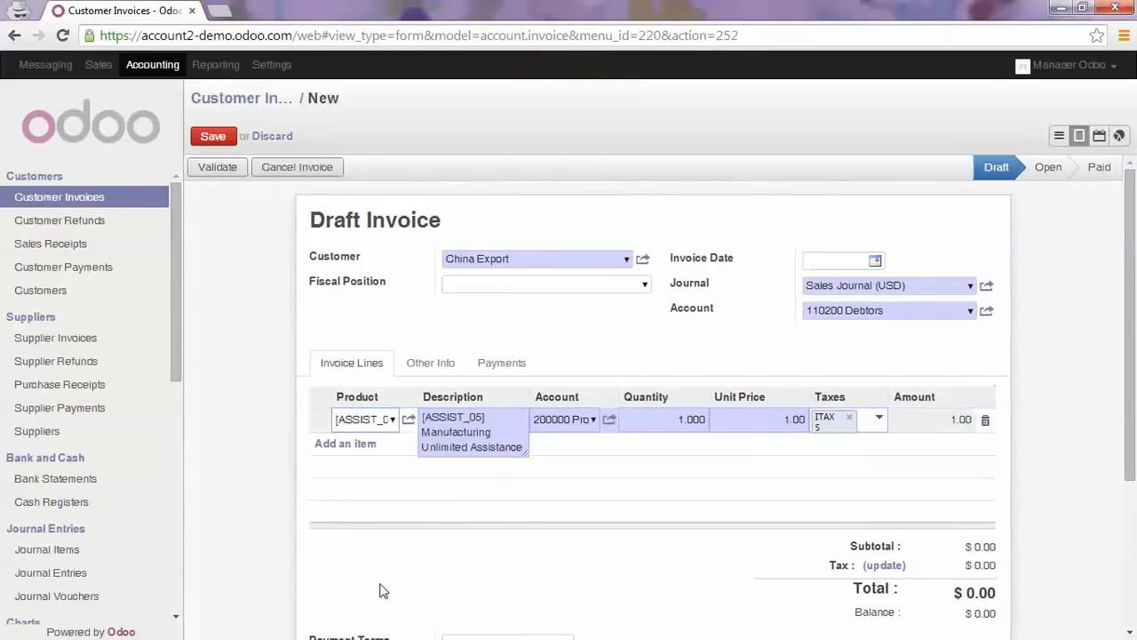
pyautogui.press('Tab')
pyautogui.press('Tab')
pyautogui.press('Tab')
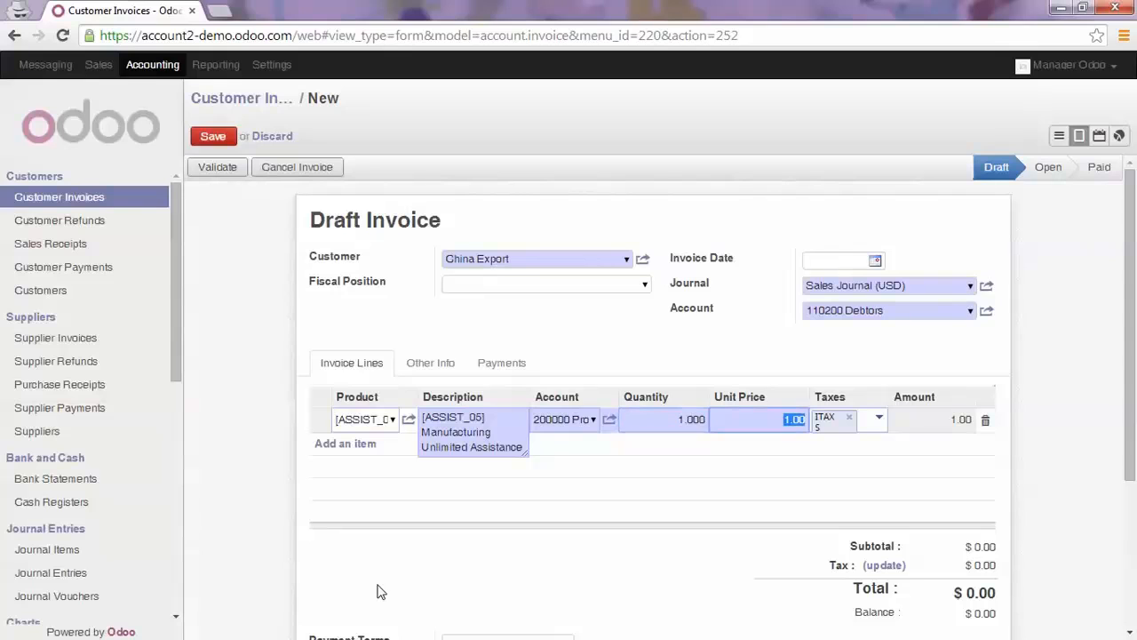
pyautogui.write('500')
pyautogui.press('Tab')
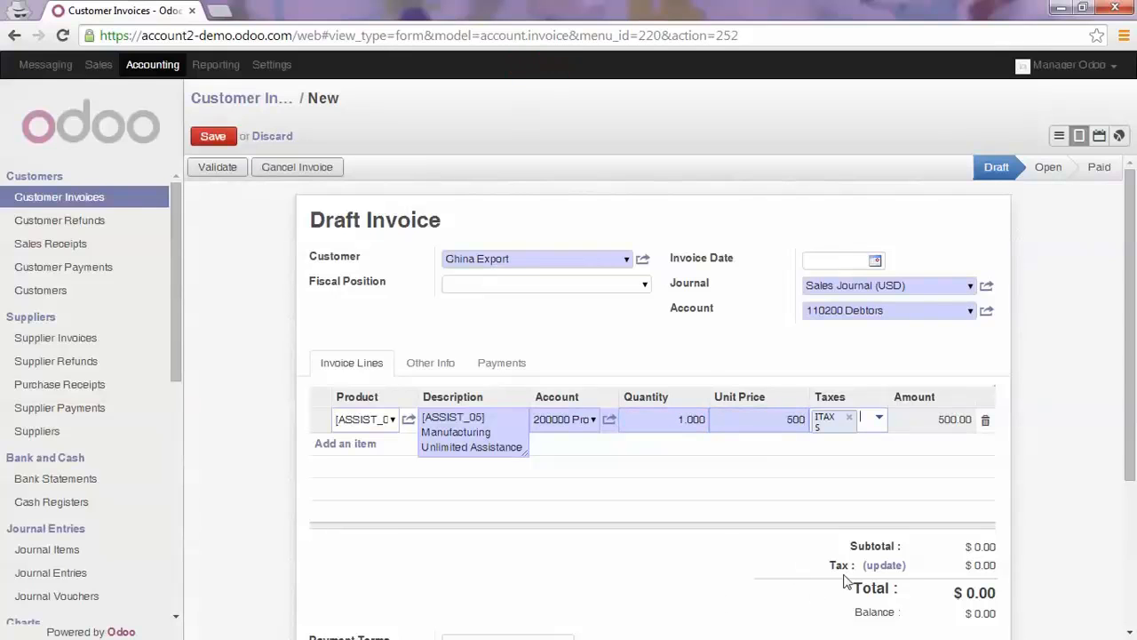
# Update the tax on the China Export invoice, then save and validate it
pyautogui.click(884, 565)
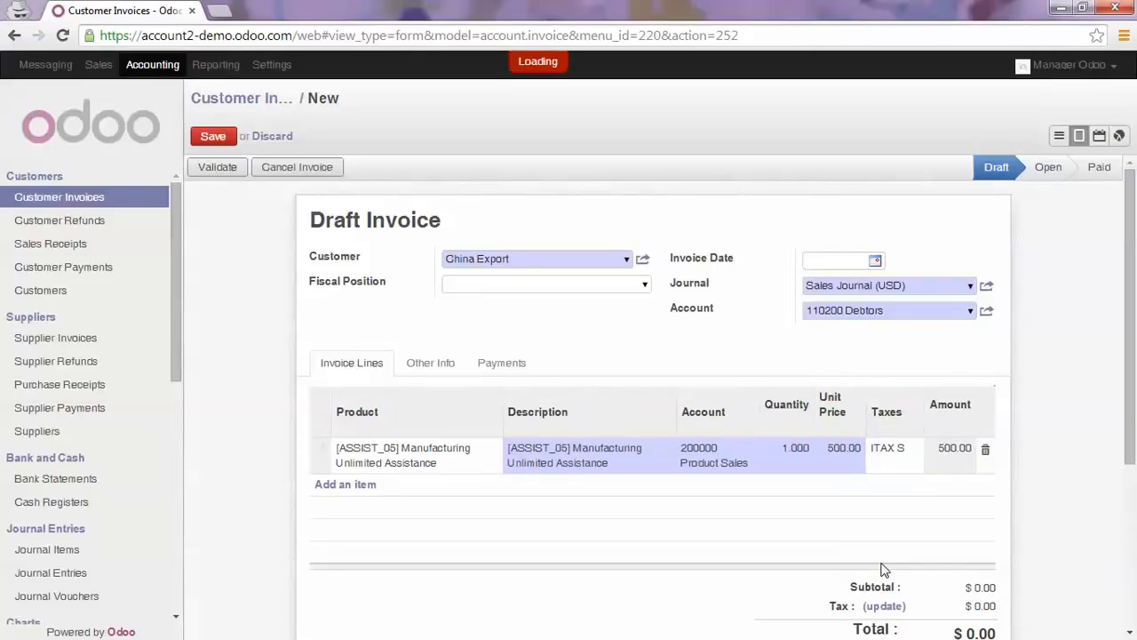
pyautogui.click(879, 605)
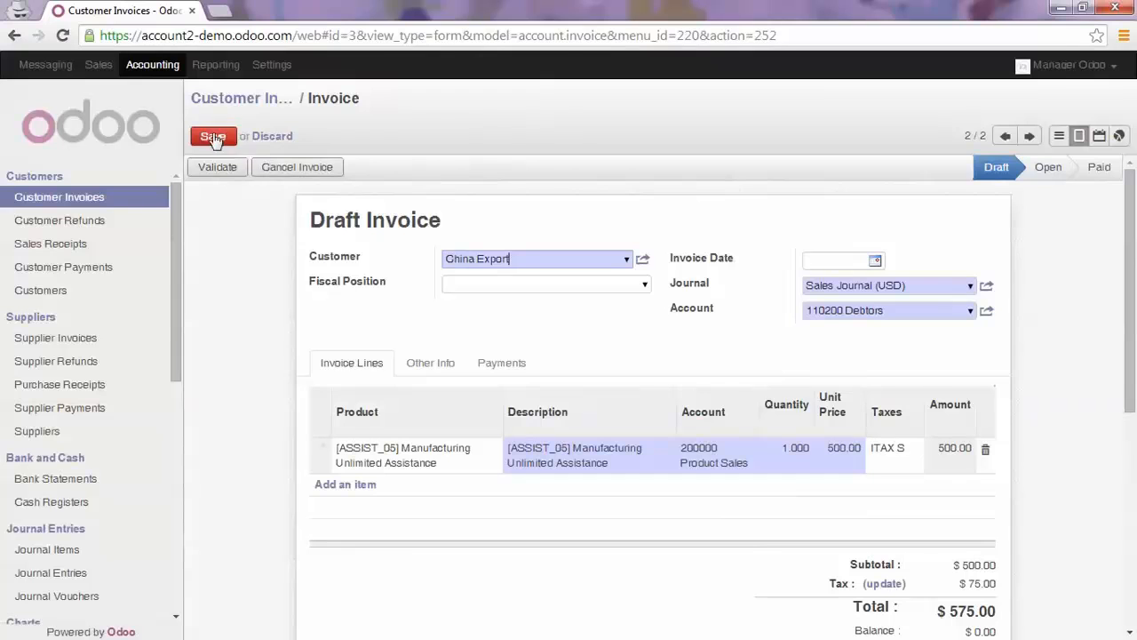
pyautogui.click(213, 138)
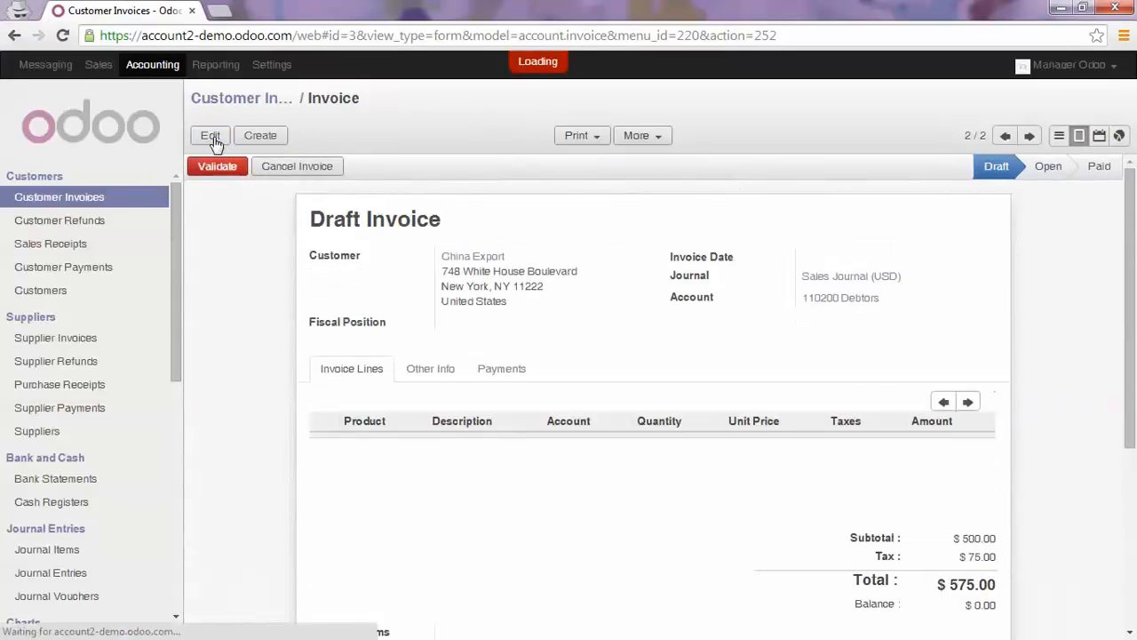
pyautogui.click(226, 169)
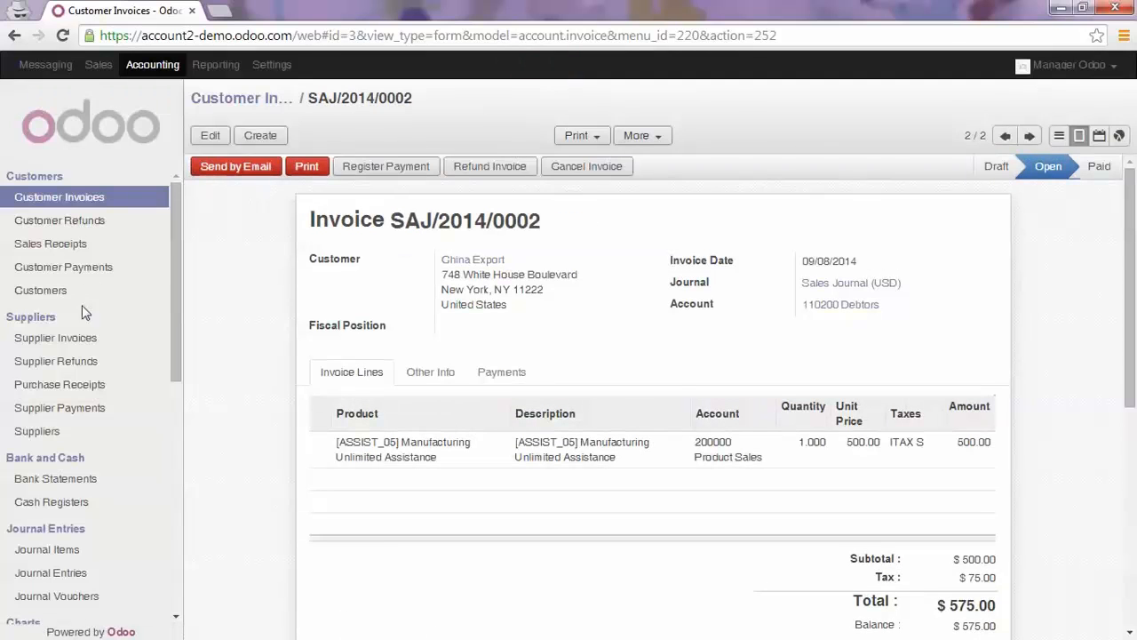
# Create a new supplier invoice with Axelor as the supplier
pyautogui.click(87, 341)
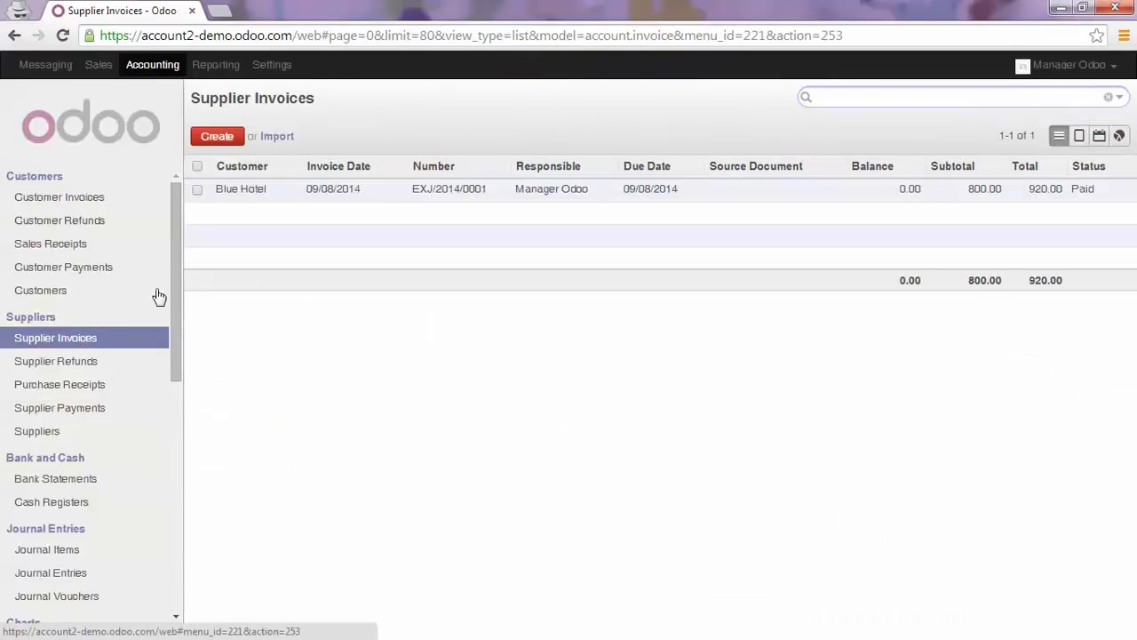
pyautogui.click(216, 136)
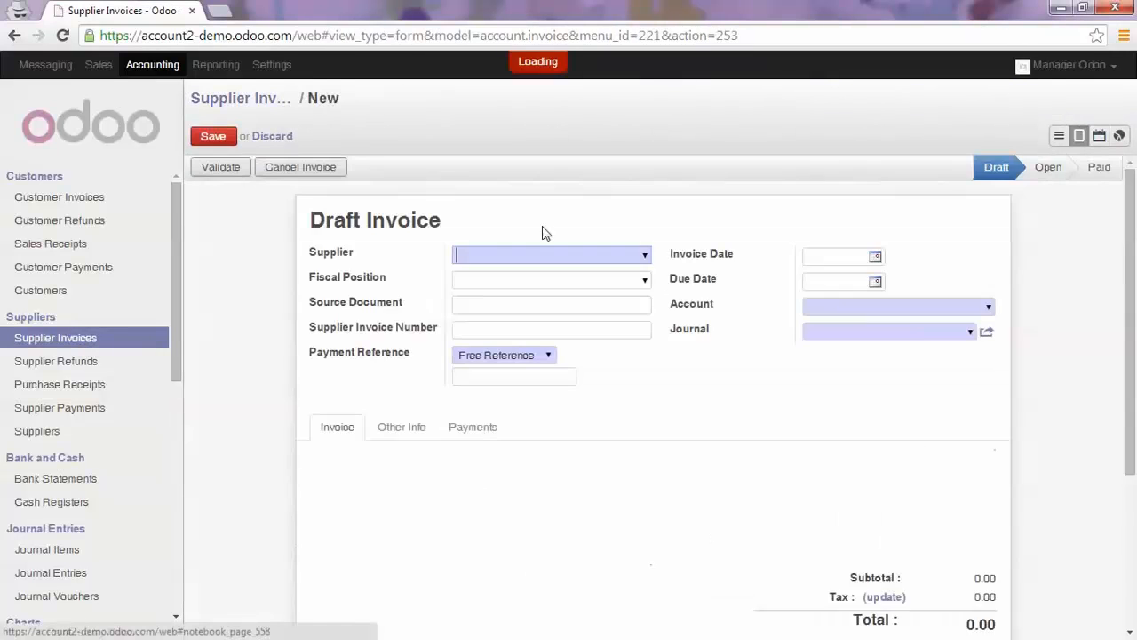
pyautogui.click(644, 256)
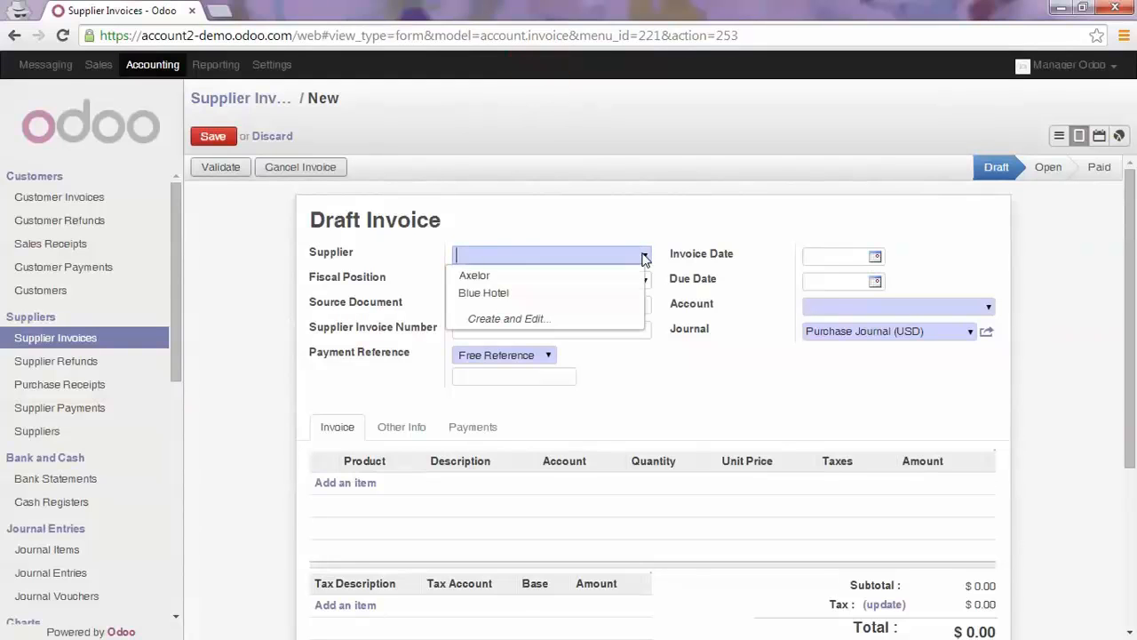
pyautogui.click(583, 279)
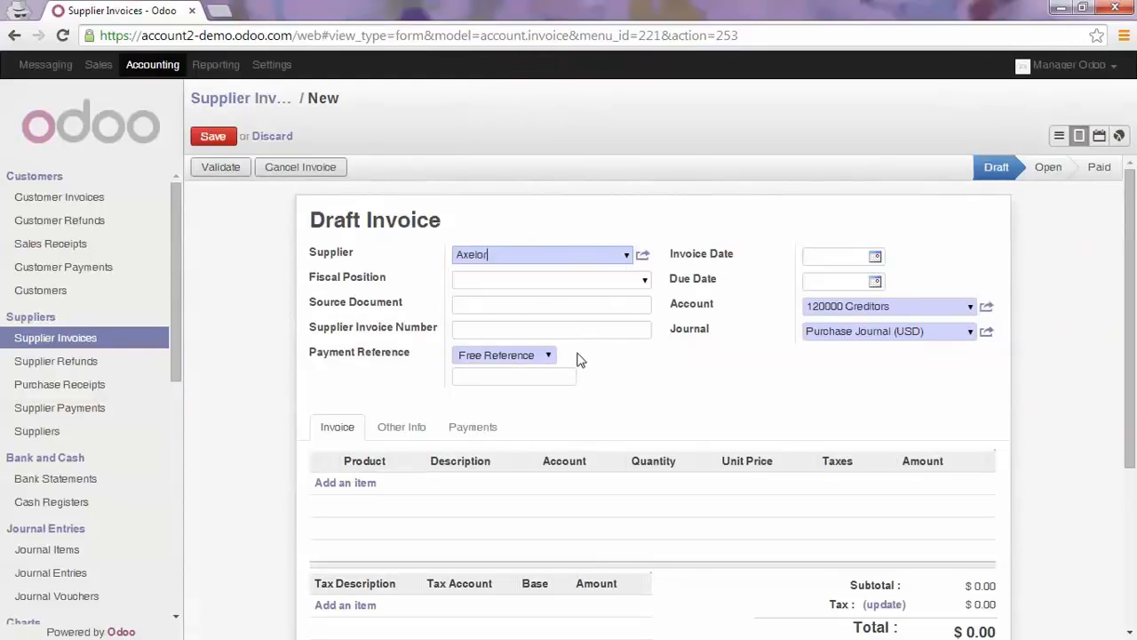
pyautogui.press('Tab')
pyautogui.press('Tab')
# Add a supplier invoice line for [ASSIST_02] Web & eCommerce Unlimited Assistance with a unit price of 200
pyautogui.click(370, 484)
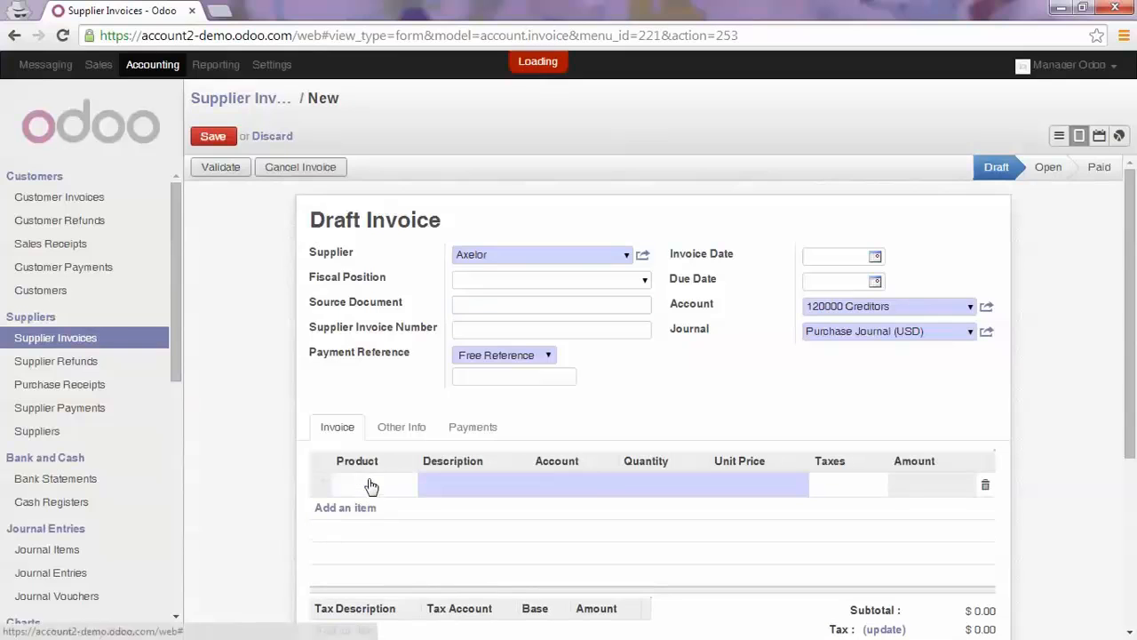
pyautogui.click(413, 486)
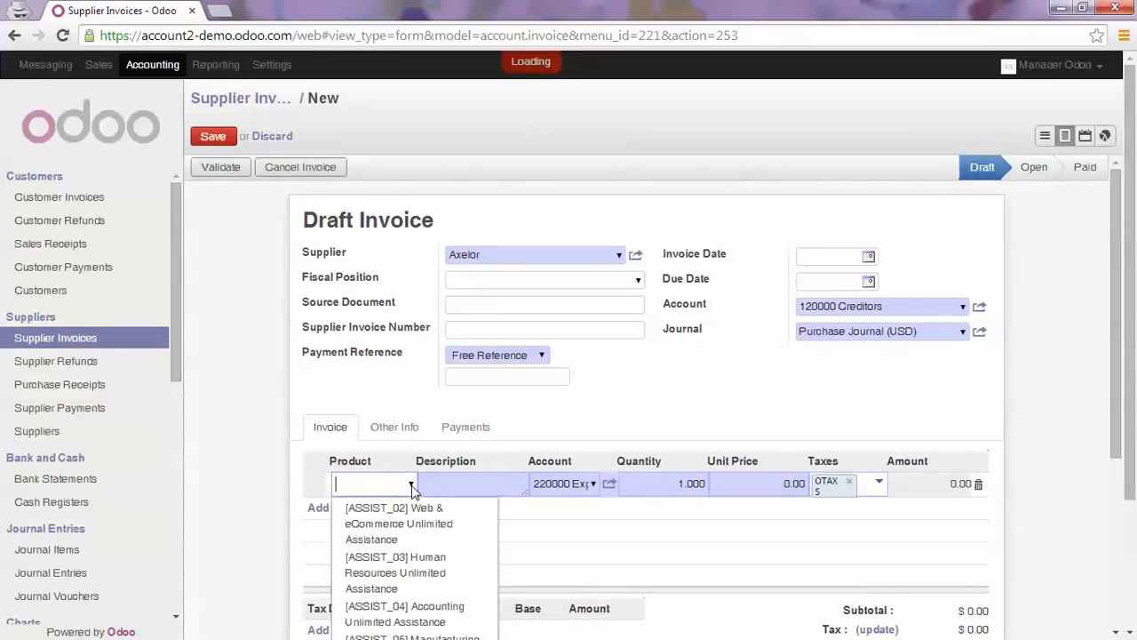
pyautogui.click(426, 531)
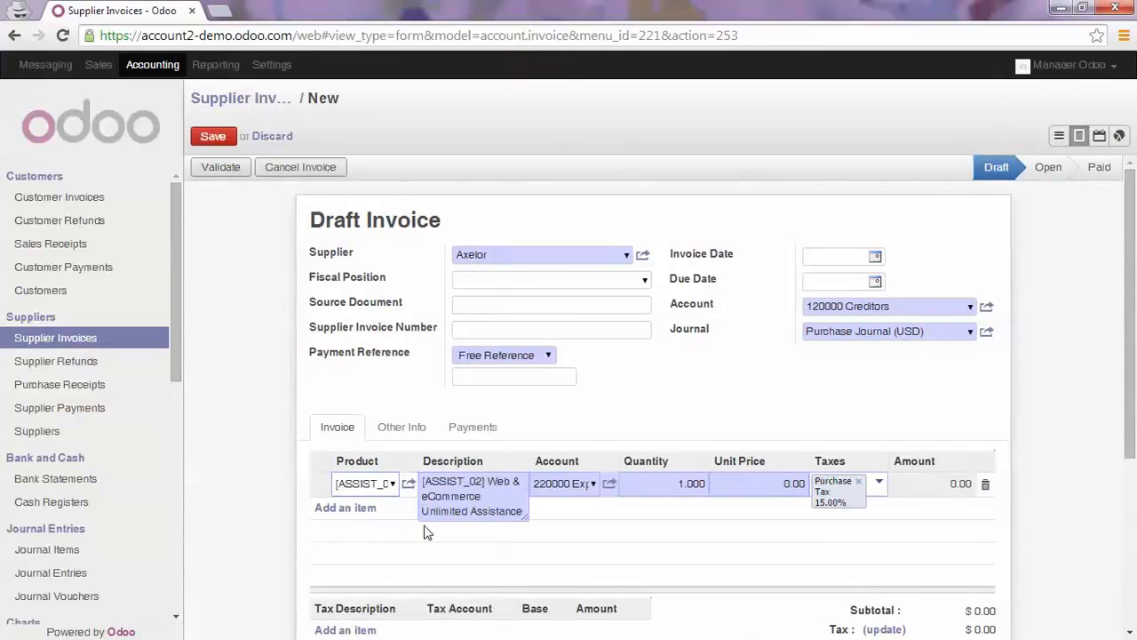
pyautogui.press('Tab')
pyautogui.press('Tab')
pyautogui.click(771, 483)
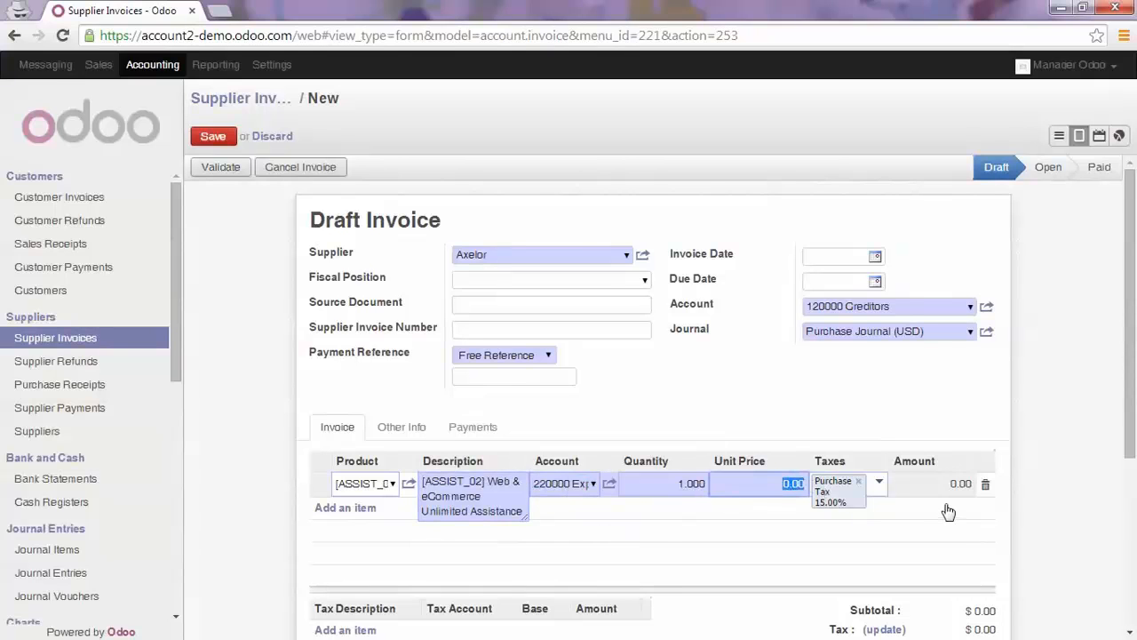
pyautogui.write('200')
pyautogui.press('Tab')
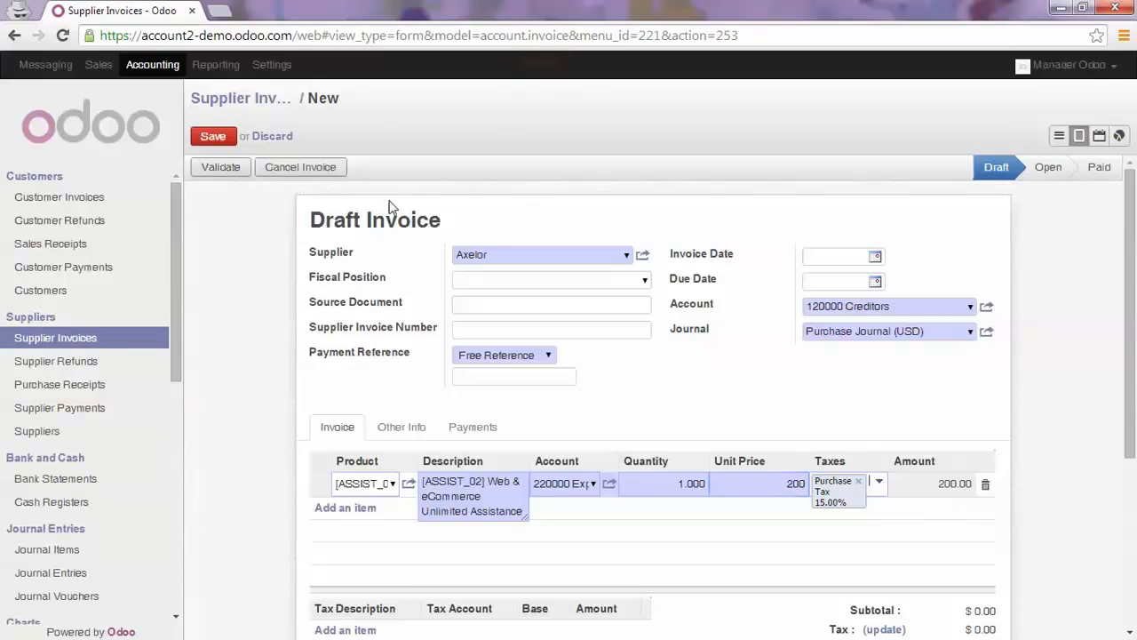
# Save the Axelor supplier invoice with its tax updated, validate it and check the totals
pyautogui.click(213, 138)
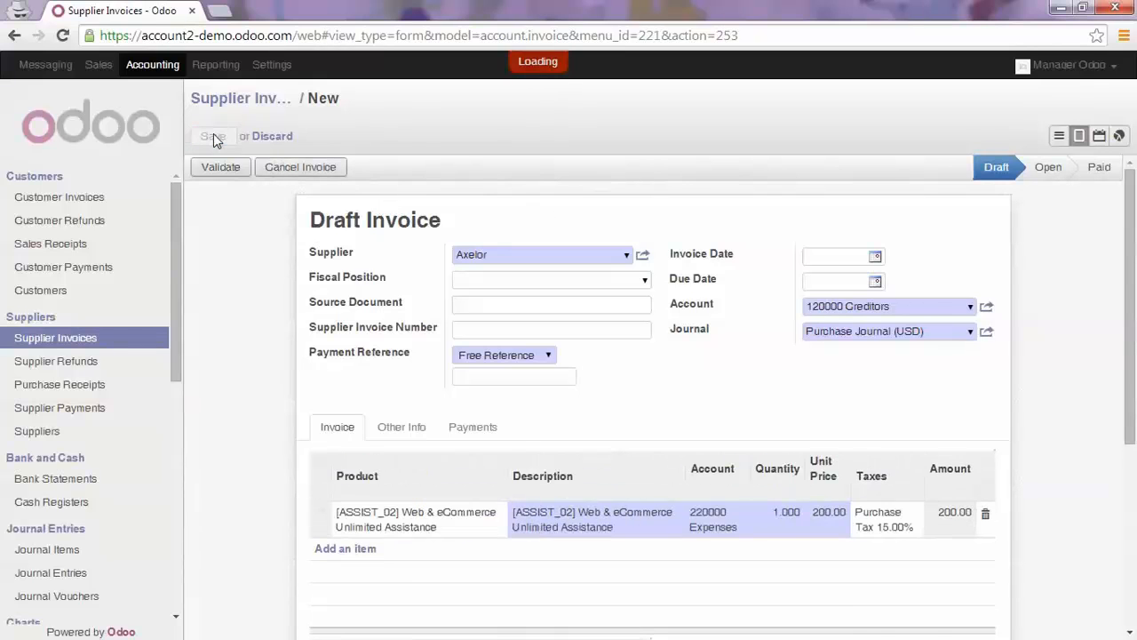
pyautogui.click(214, 140)
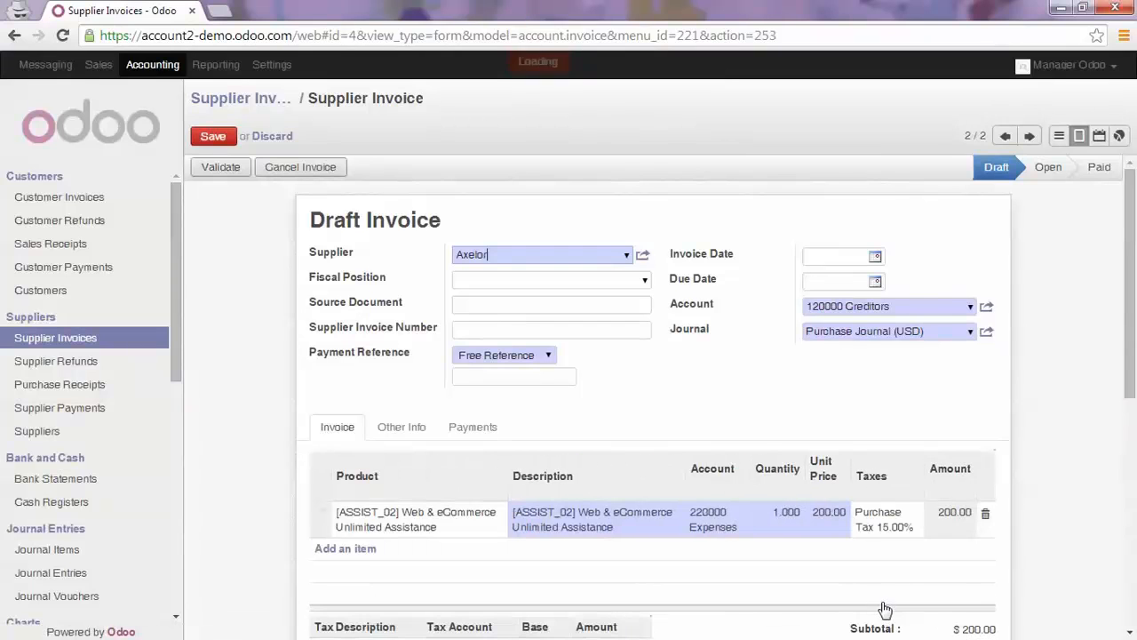
pyautogui.scroll(-3, 906, 622)
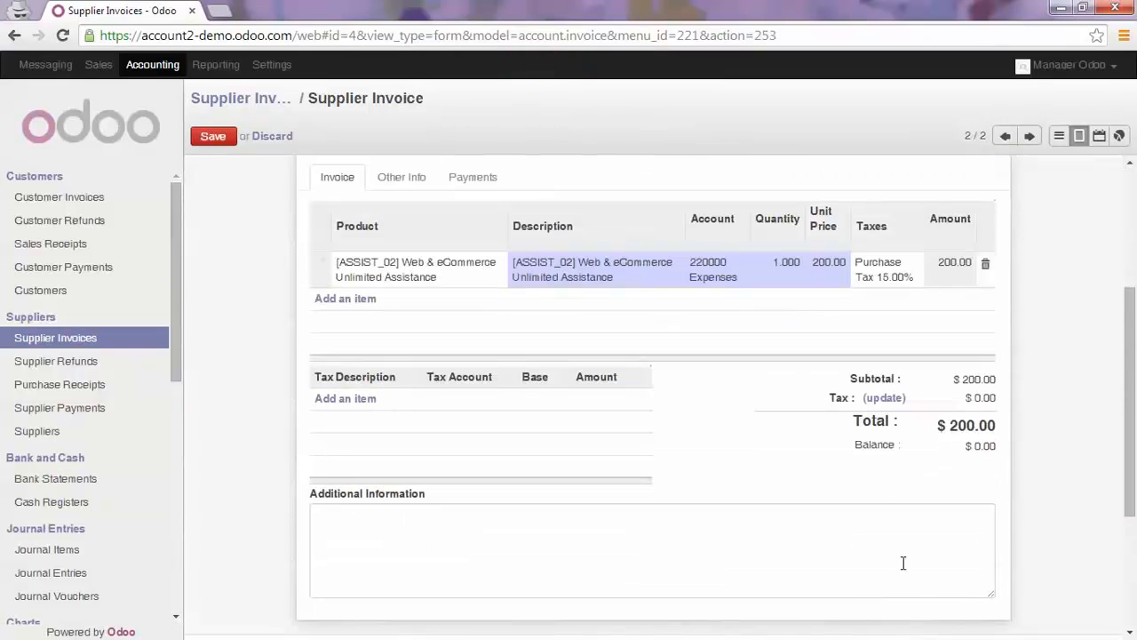
pyautogui.click(883, 398)
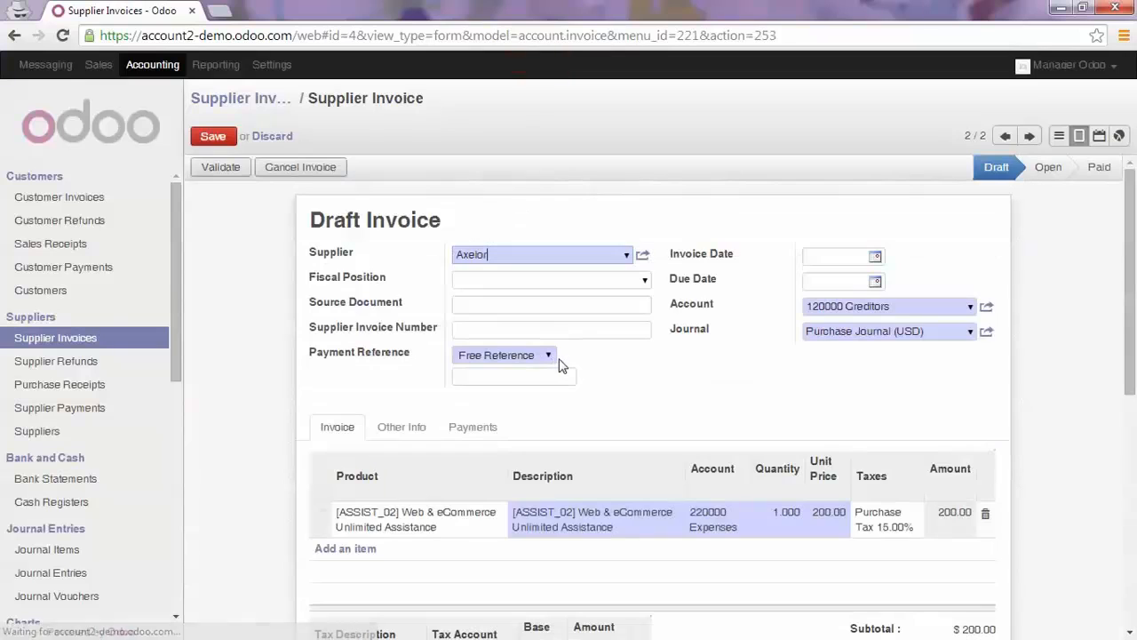
pyautogui.click(228, 168)
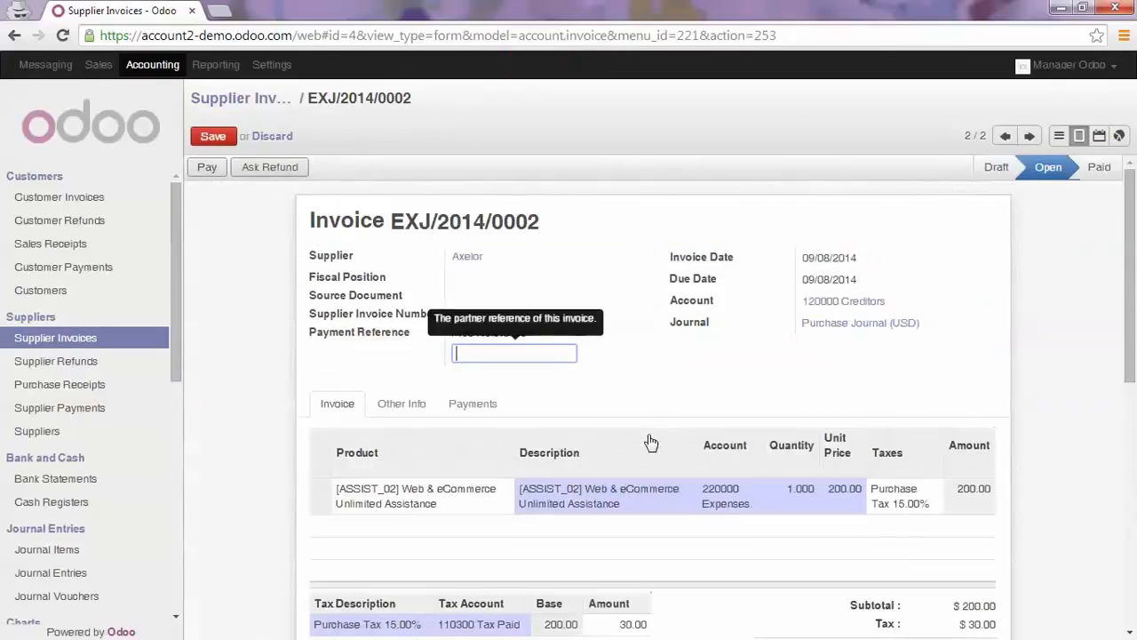
pyautogui.scroll(-3, 650, 441)
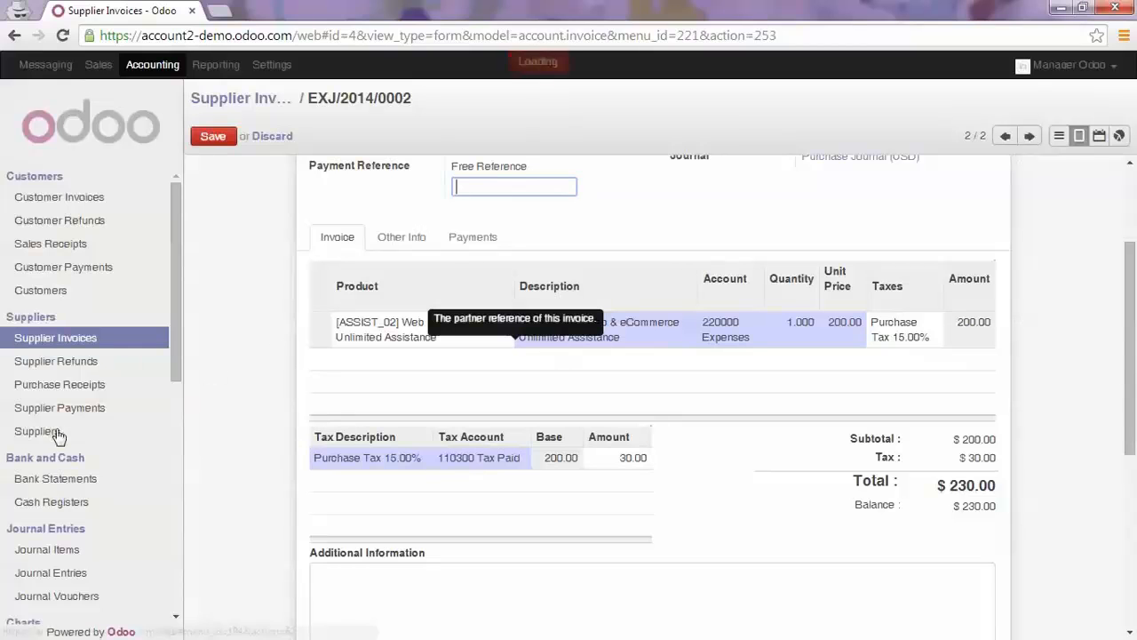
# Create a new bank statement in the Bank (USD) journal with an ending balance of 575
pyautogui.click(189, 489)
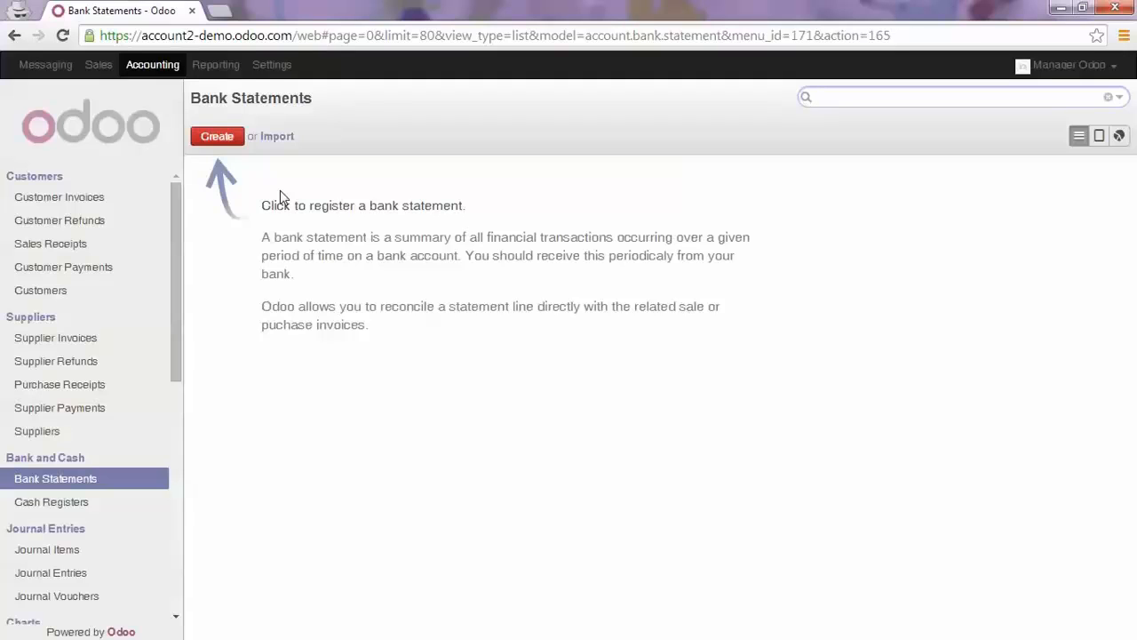
pyautogui.click(217, 137)
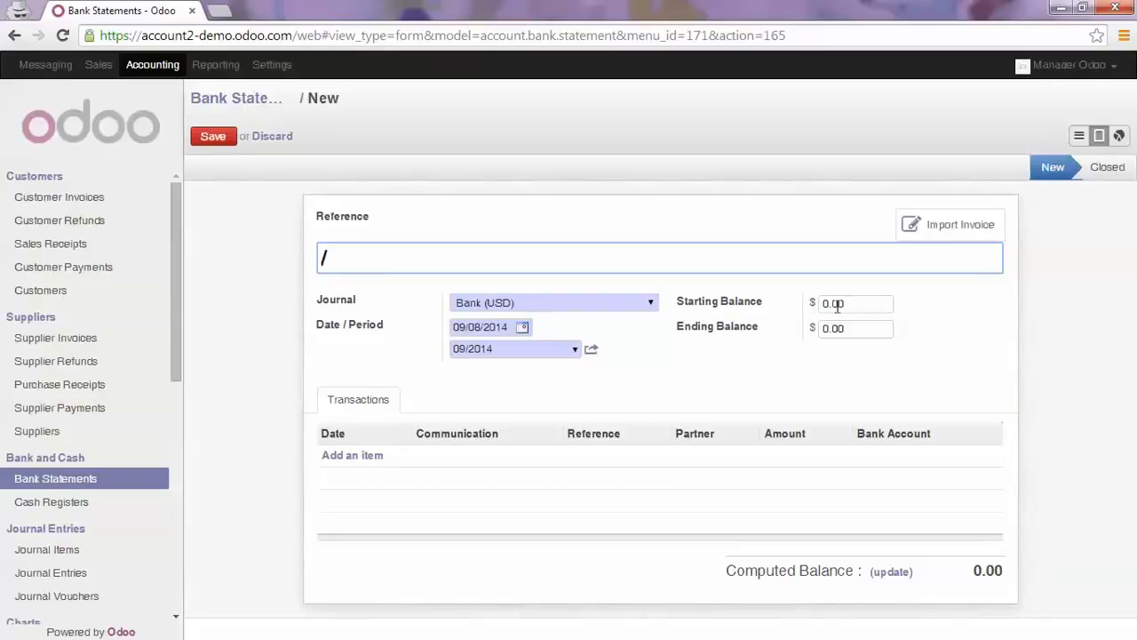
pyautogui.click(860, 329)
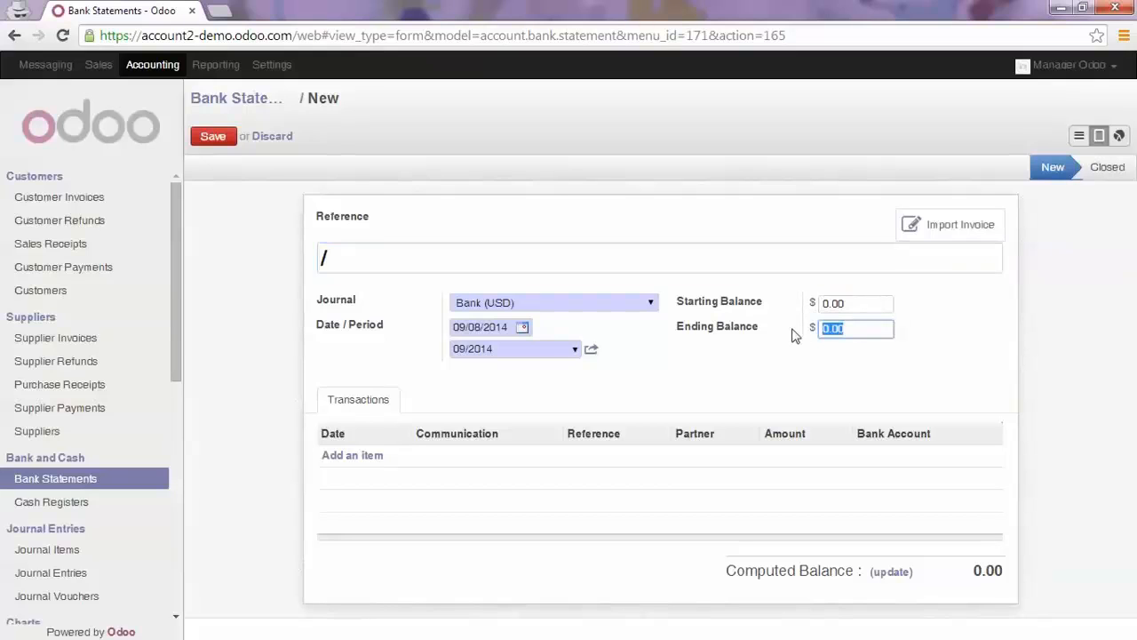
pyautogui.write('57')
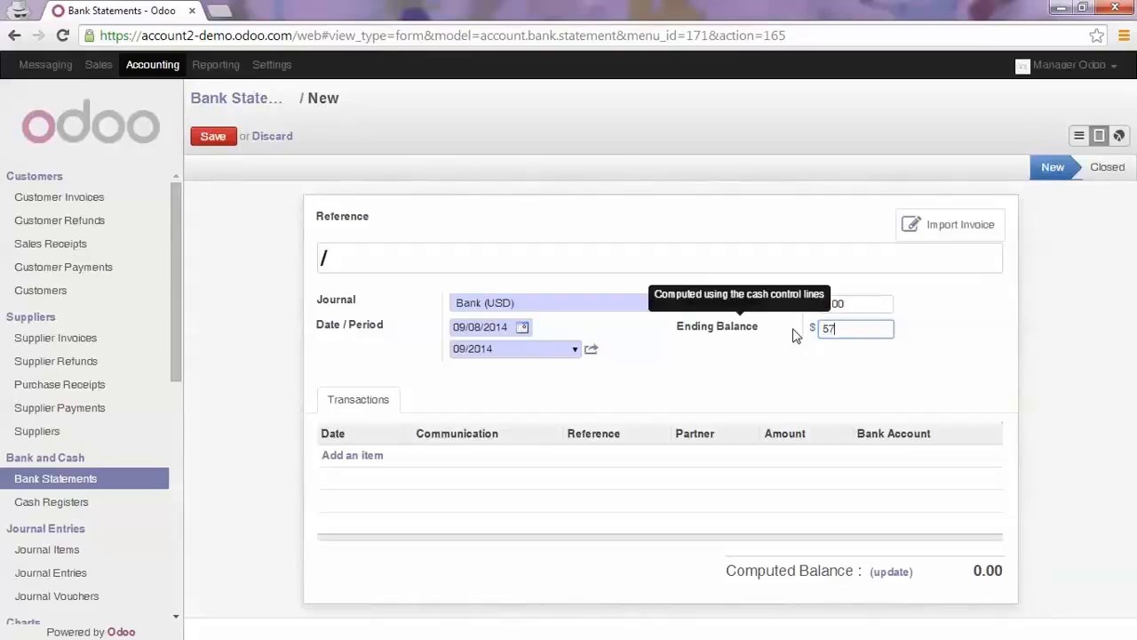
pyautogui.write('5')
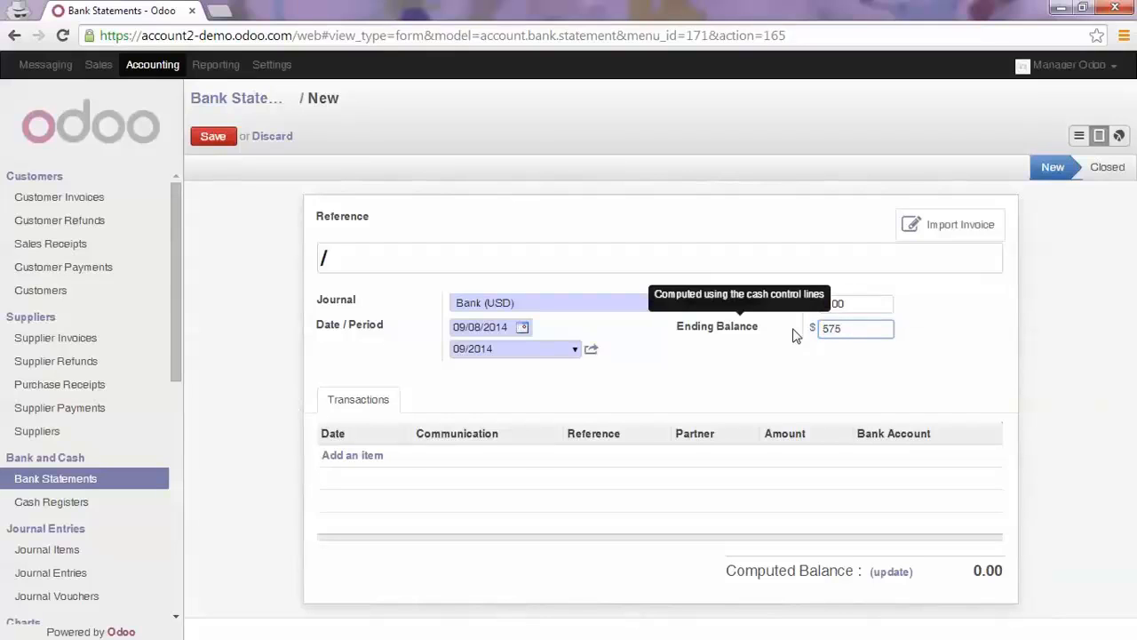
# Add a transaction with communication Payment, partner China Export and amount 575, and save the bank statement
pyautogui.click(369, 459)
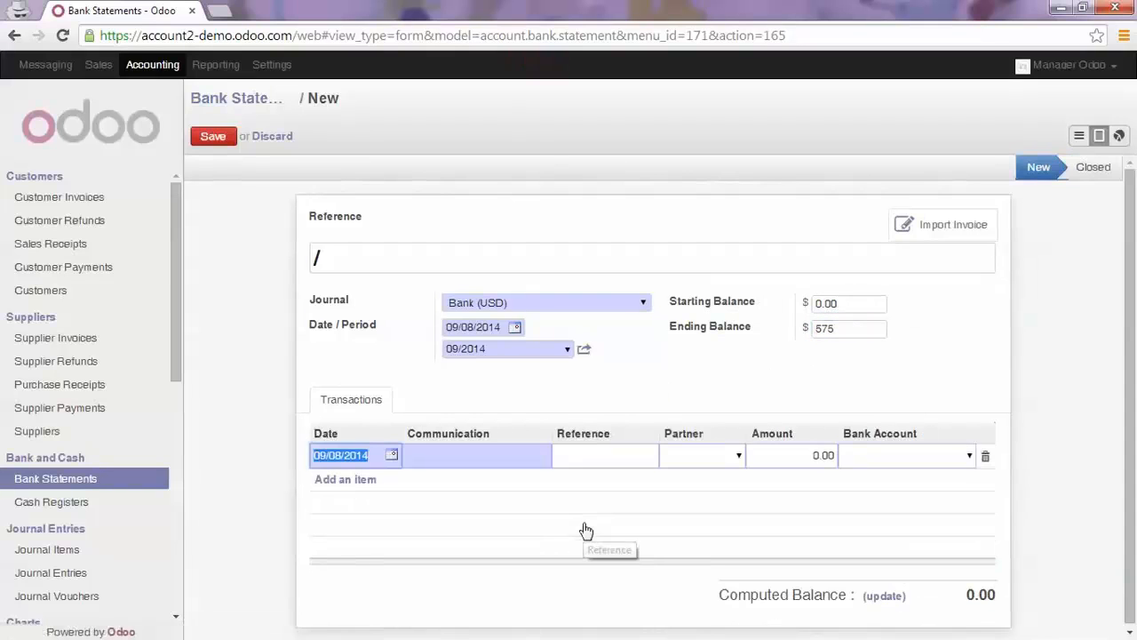
pyautogui.press('Tab')
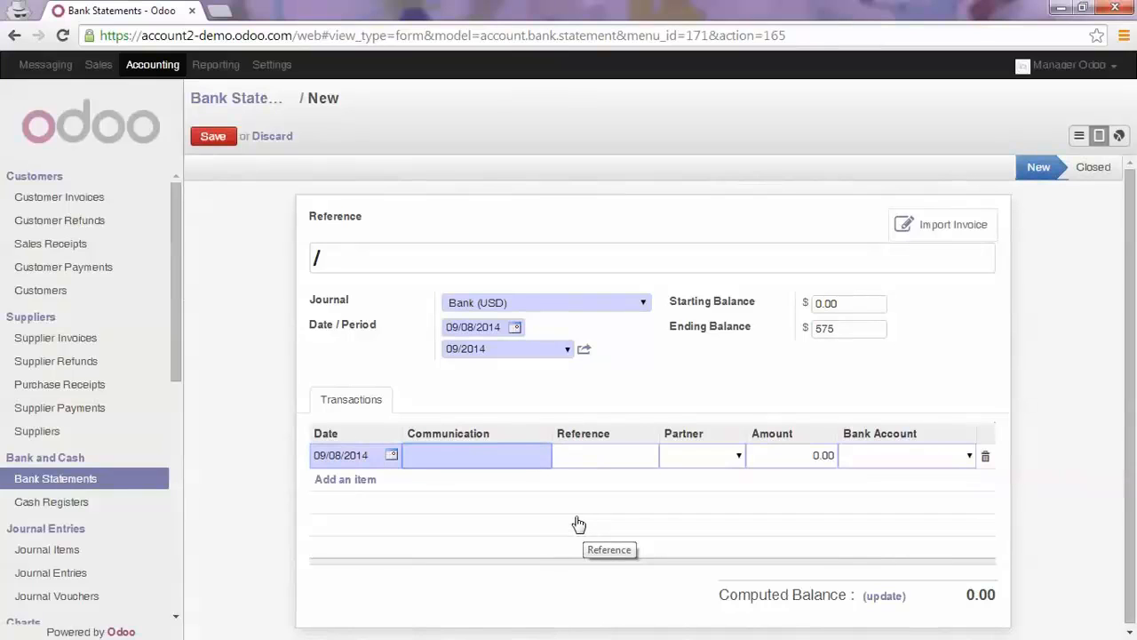
pyautogui.write('Payment')
pyautogui.press('Tab')
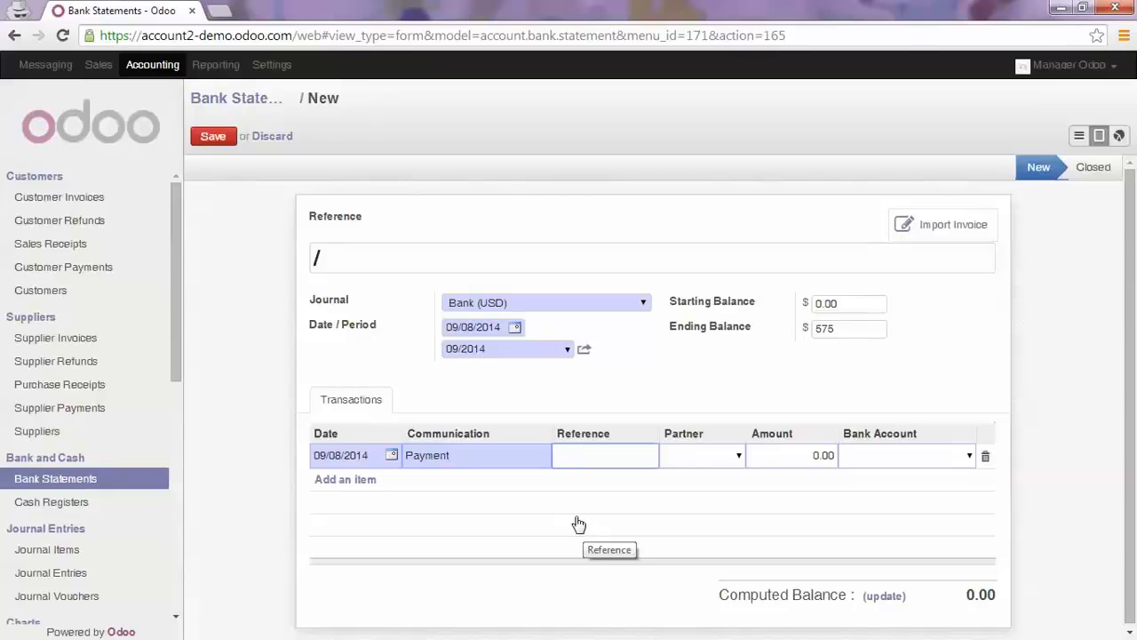
pyautogui.press('Tab')
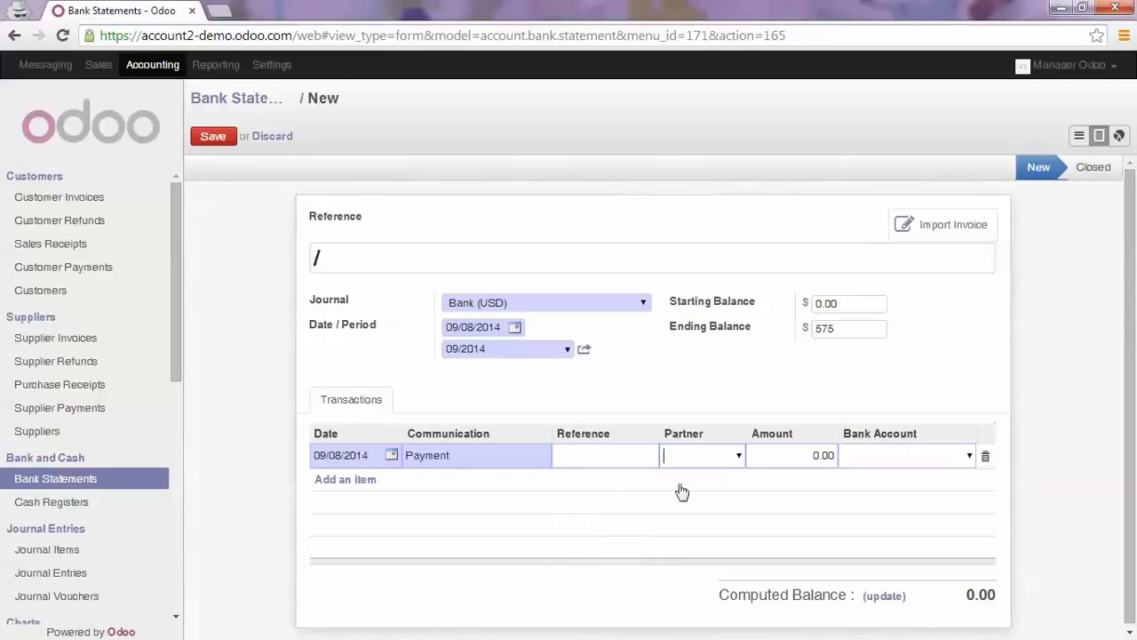
pyautogui.click(739, 456)
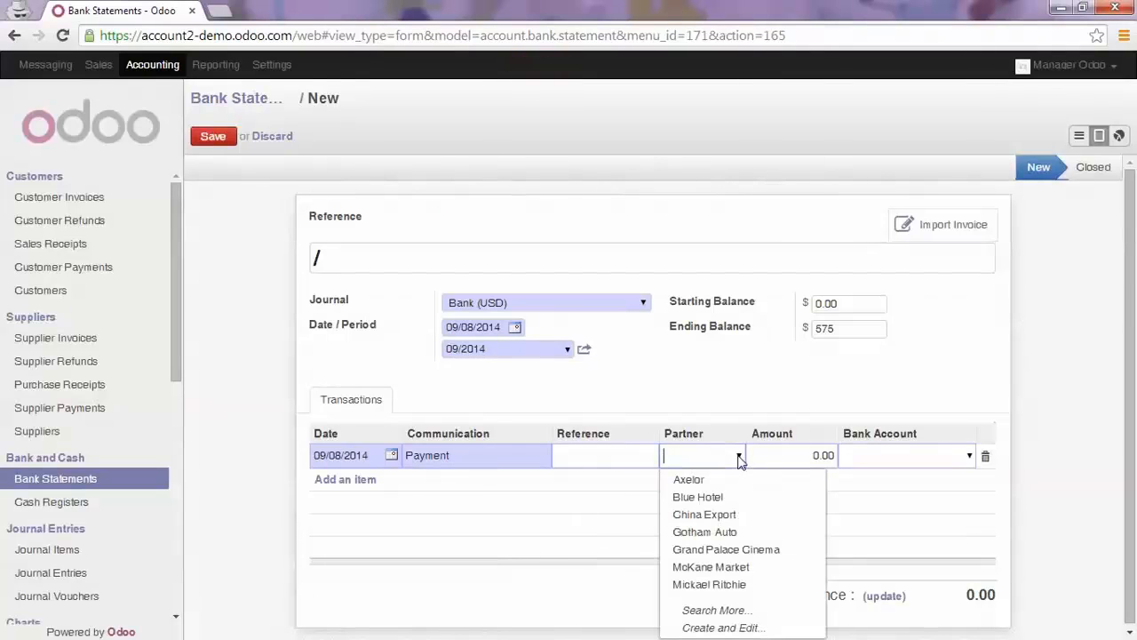
pyautogui.click(724, 514)
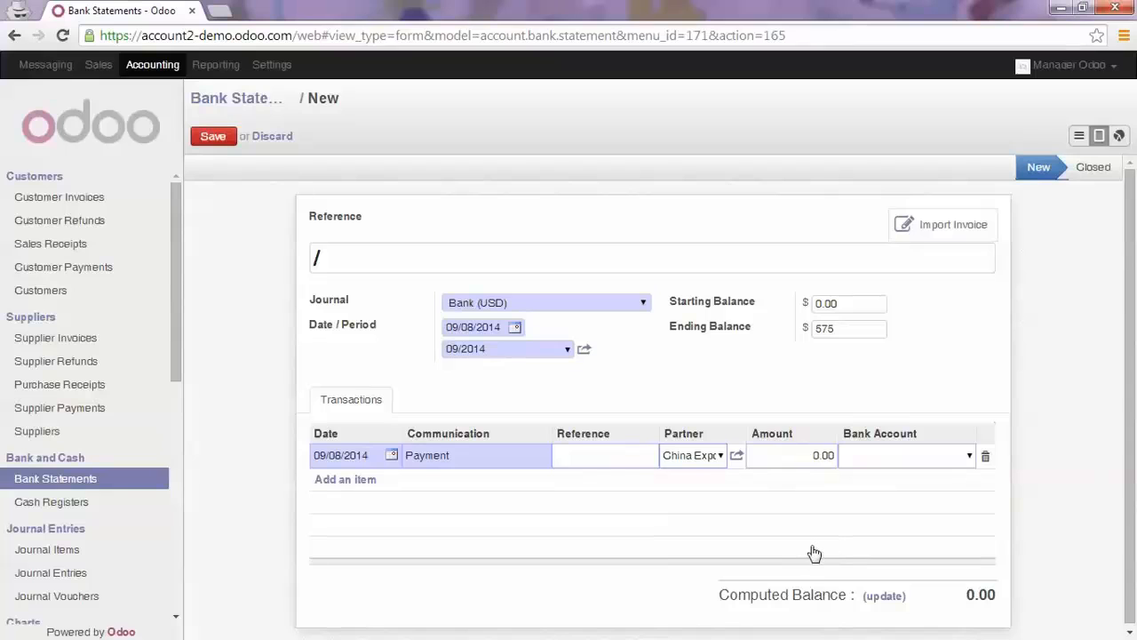
pyautogui.press('Tab')
pyautogui.write('575')
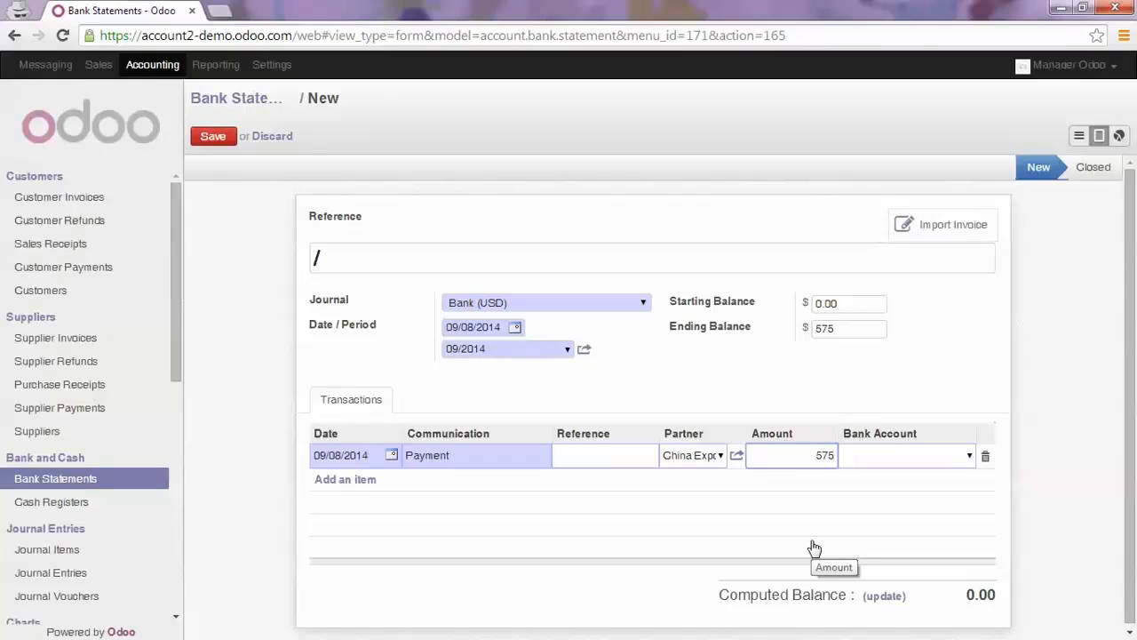
pyautogui.press('Tab')
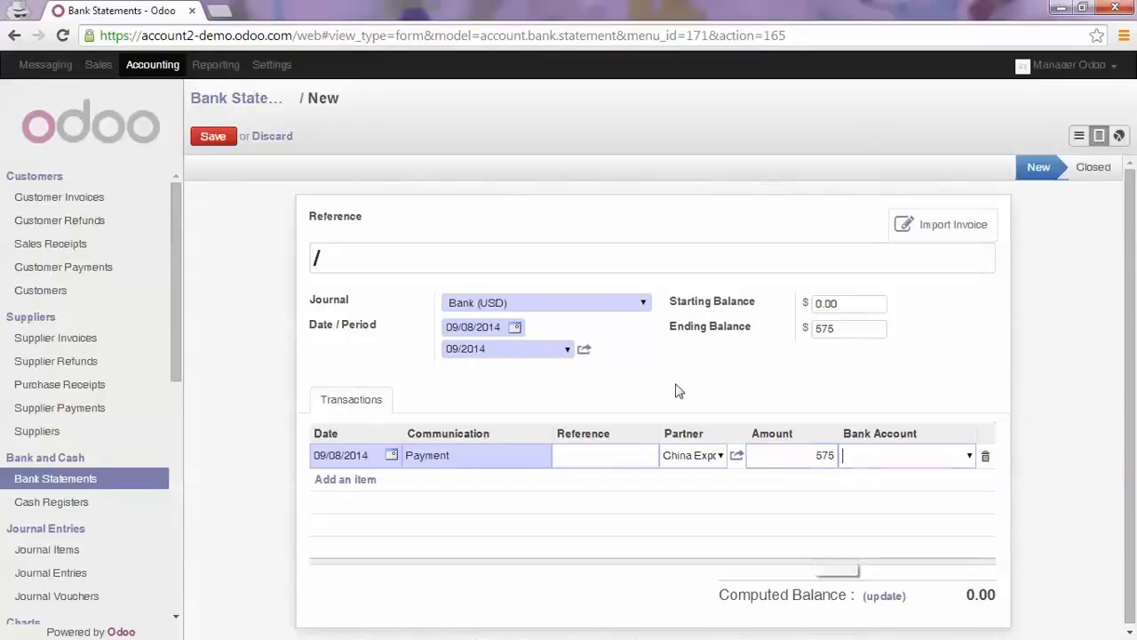
pyautogui.click(223, 140)
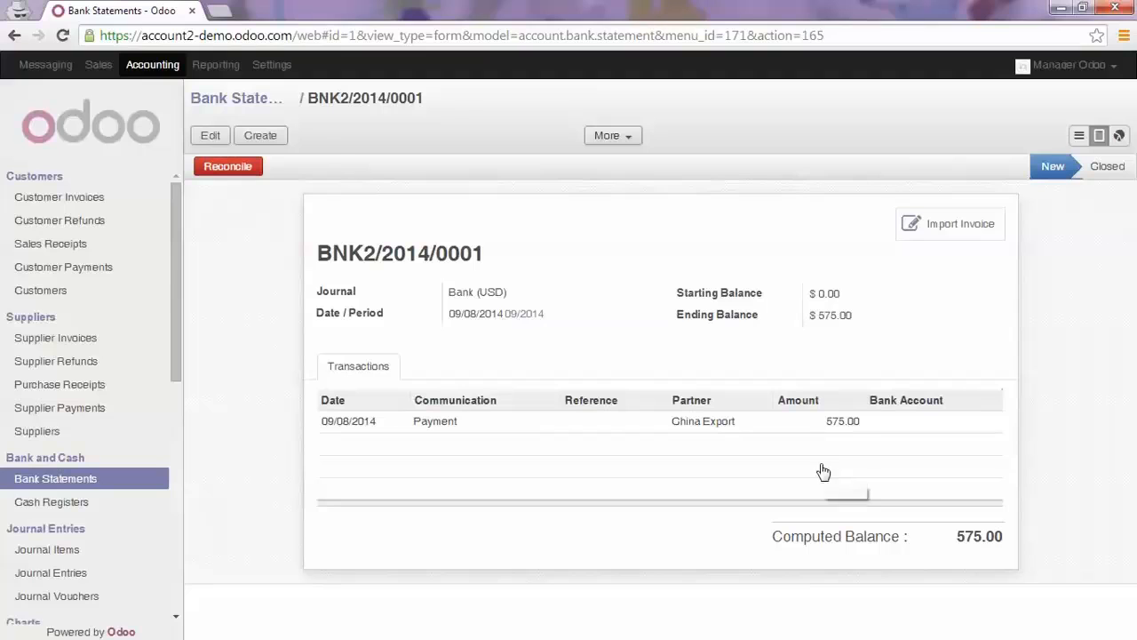
# Reconcile the China Export payment with invoice SAJ/2014/0002 and check the statement's journal items
pyautogui.click(237, 169)
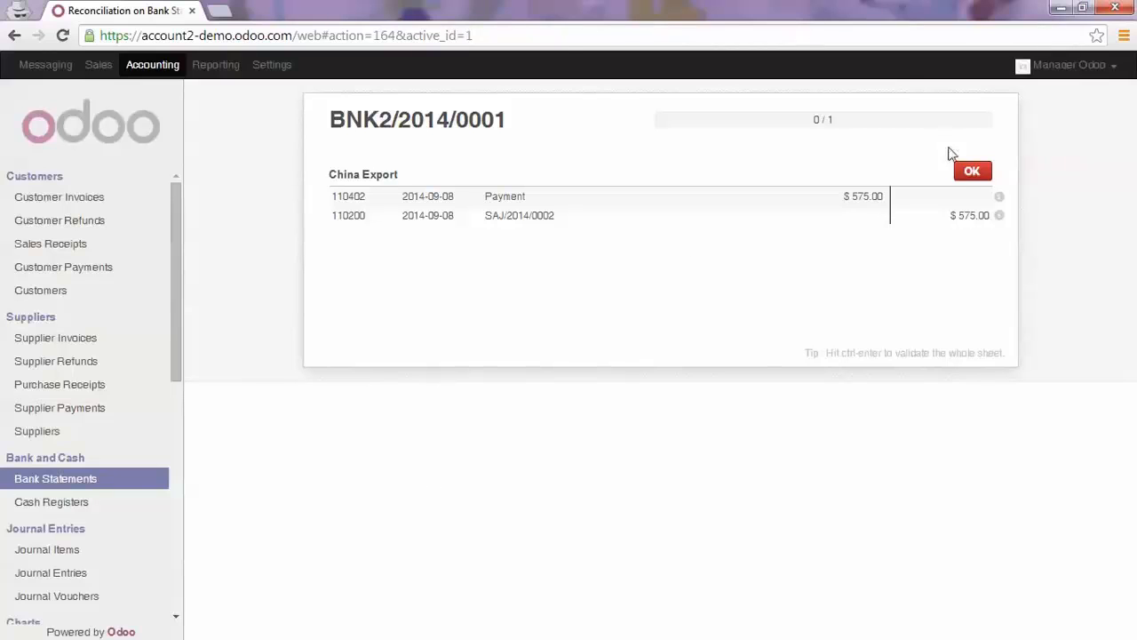
pyautogui.click(970, 173)
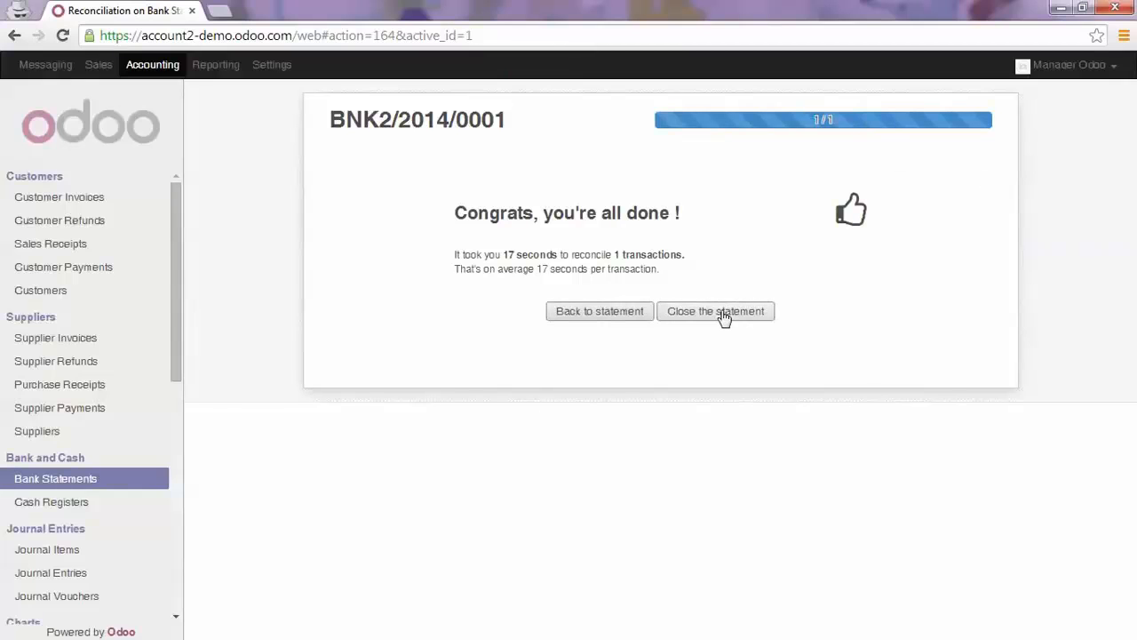
pyautogui.click(585, 317)
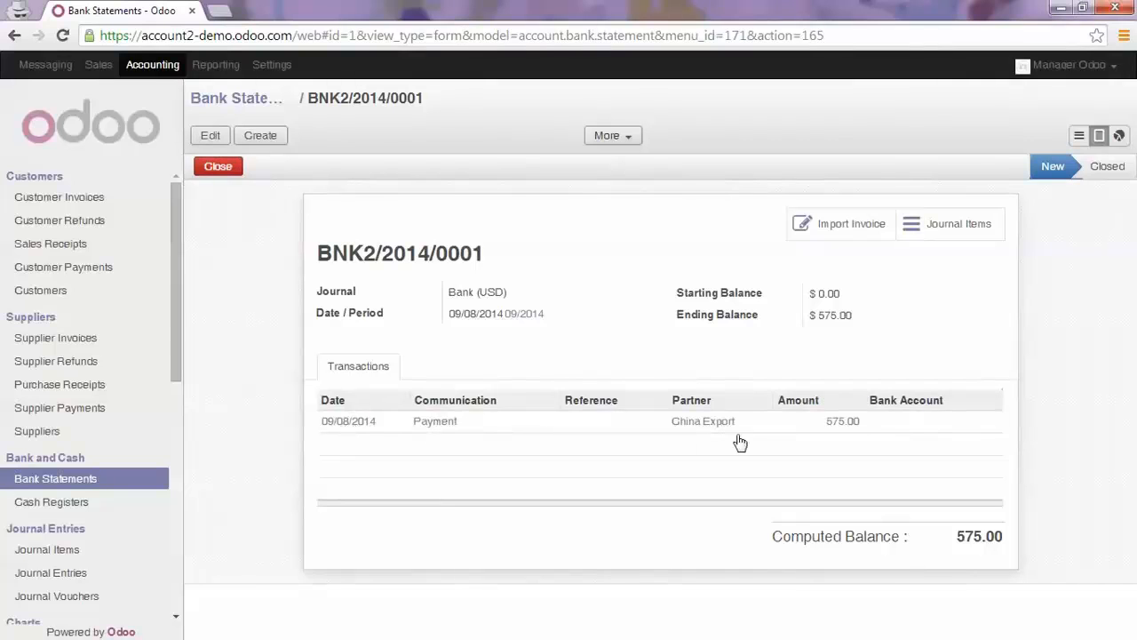
pyautogui.click(966, 230)
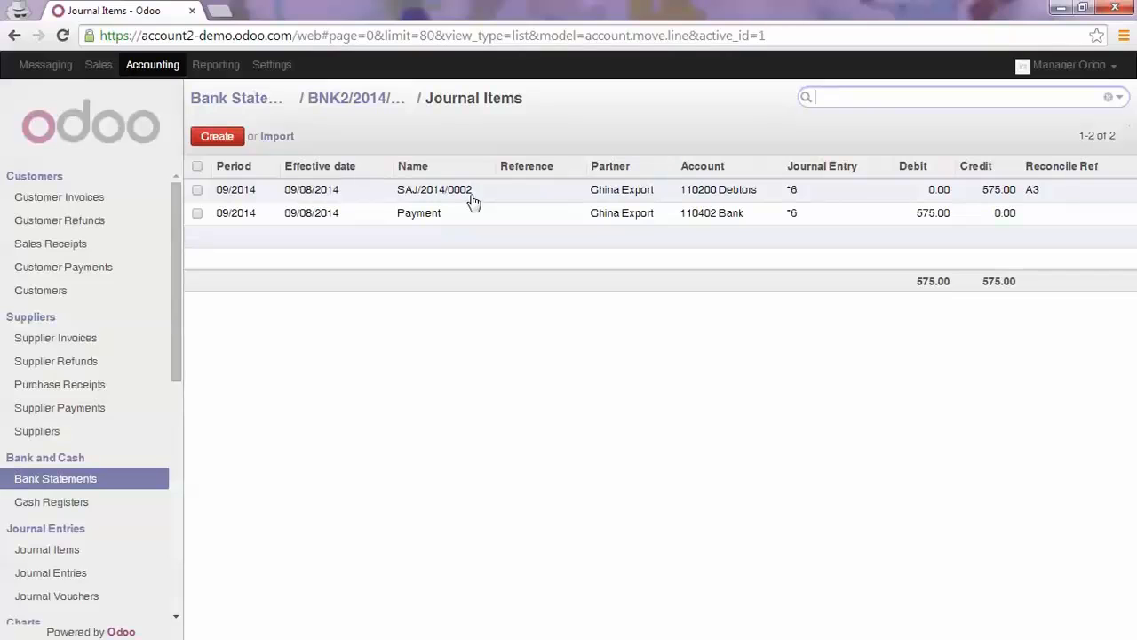
pyautogui.click(378, 101)
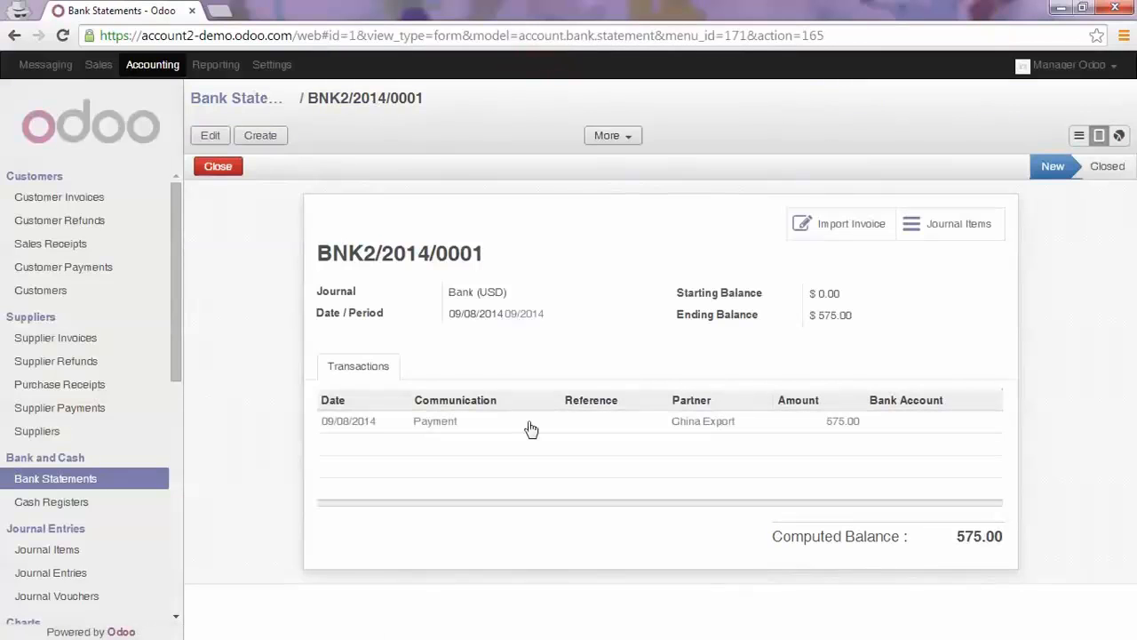
# Add a second transaction to statement BNK2/2014/0001 with communication Partial Payment, partner Blue Hotel and amount 750, and save it
pyautogui.click(208, 138)
pyautogui.click(211, 138)
pyautogui.click(210, 138)
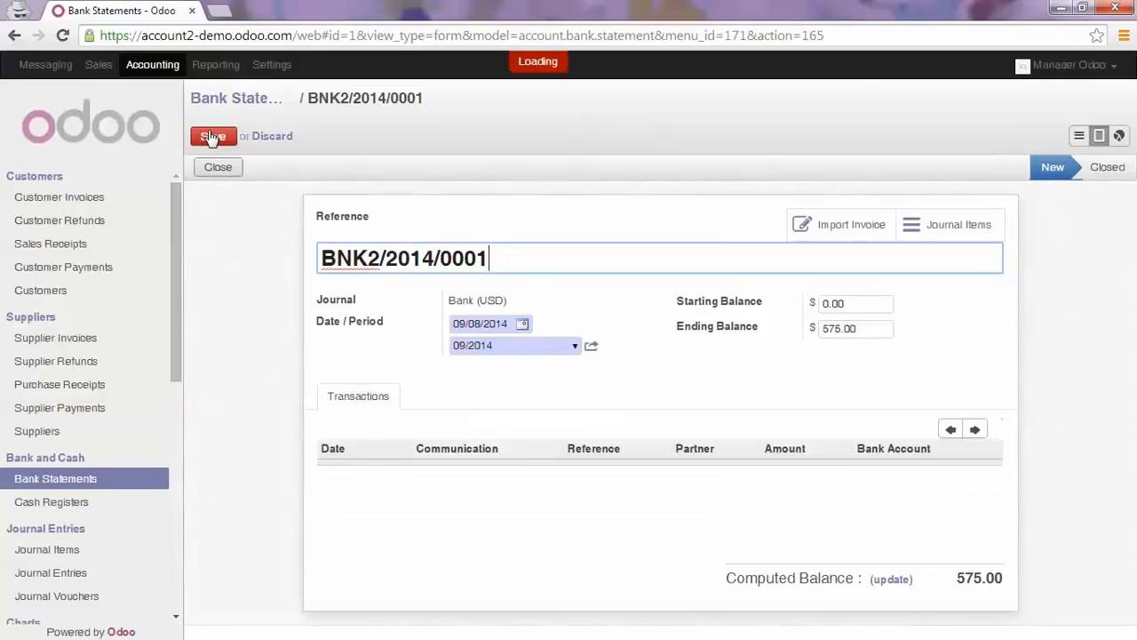
pyautogui.click(346, 478)
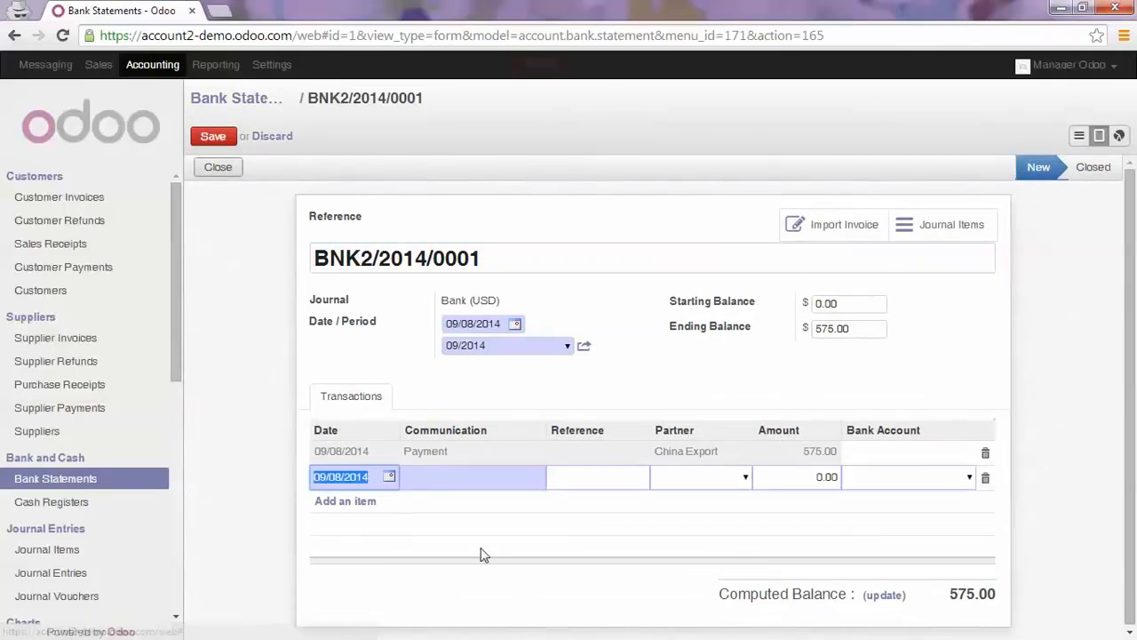
pyautogui.click(453, 476)
pyautogui.write('Pa')
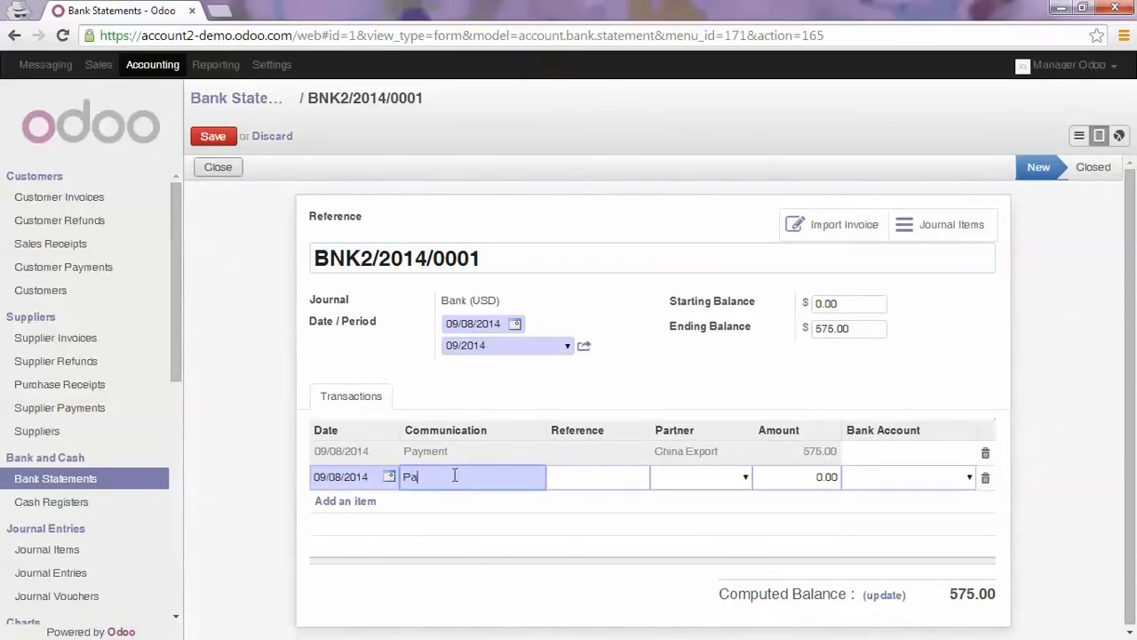
pyautogui.write('rtial Payment')
pyautogui.press('Tab')
pyautogui.press('Tab')
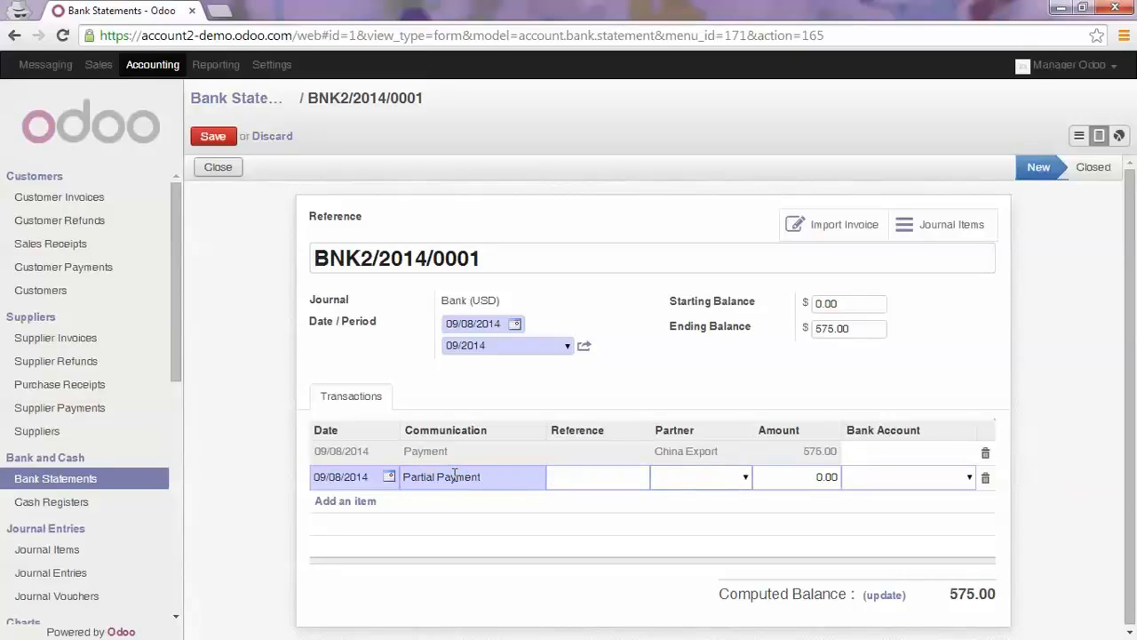
pyautogui.write('blue')
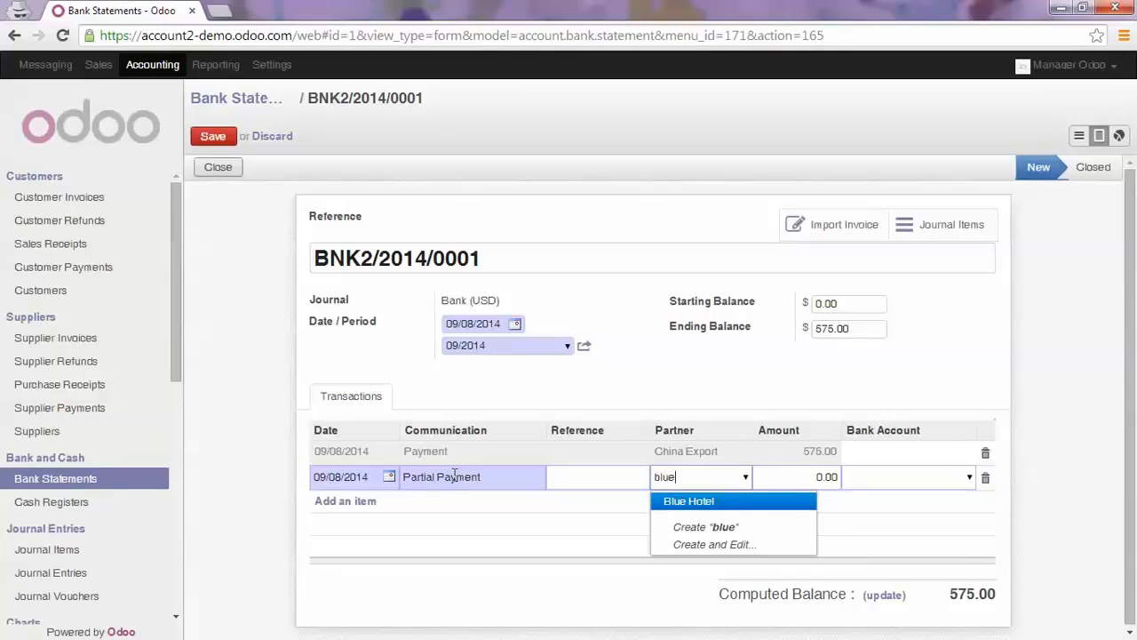
pyautogui.press('Return')
pyautogui.press('Tab')
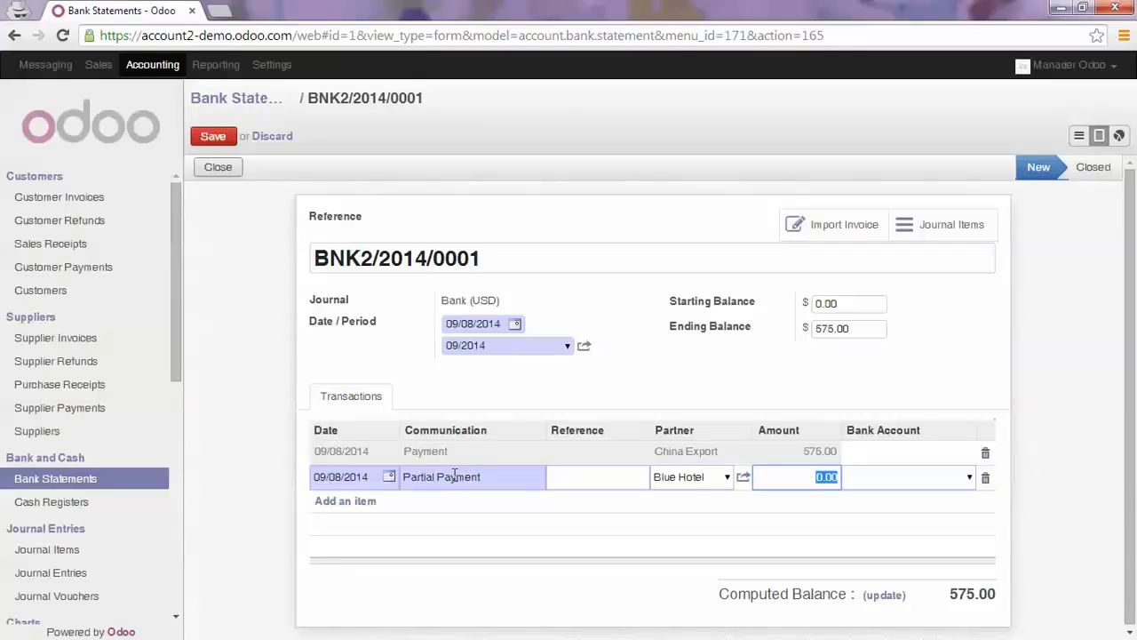
pyautogui.write('750')
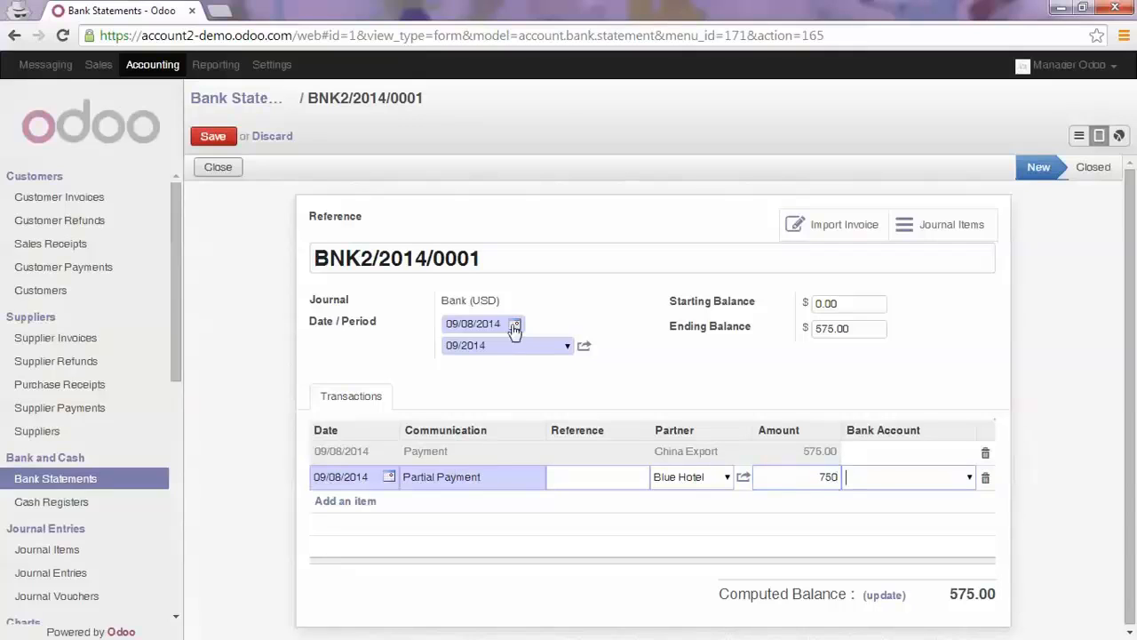
pyautogui.click(214, 136)
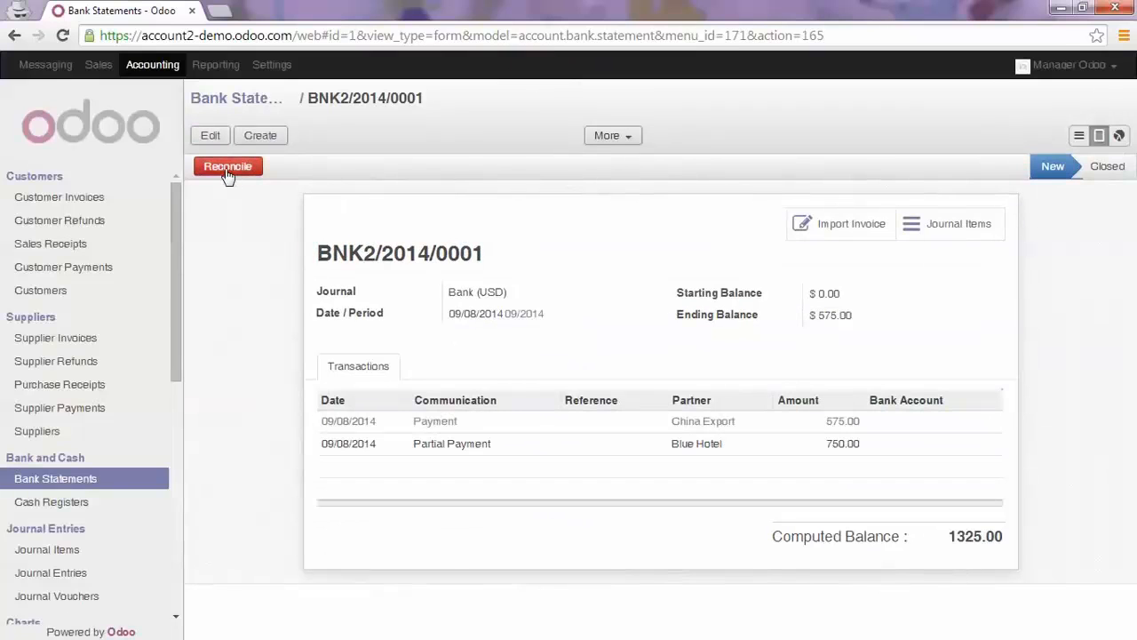
# Partially reconcile the Blue Hotel payment with invoice SAJ/2014/0003 instead of the proposed SAJ/2014/0001, and return to the statement
pyautogui.click(228, 168)
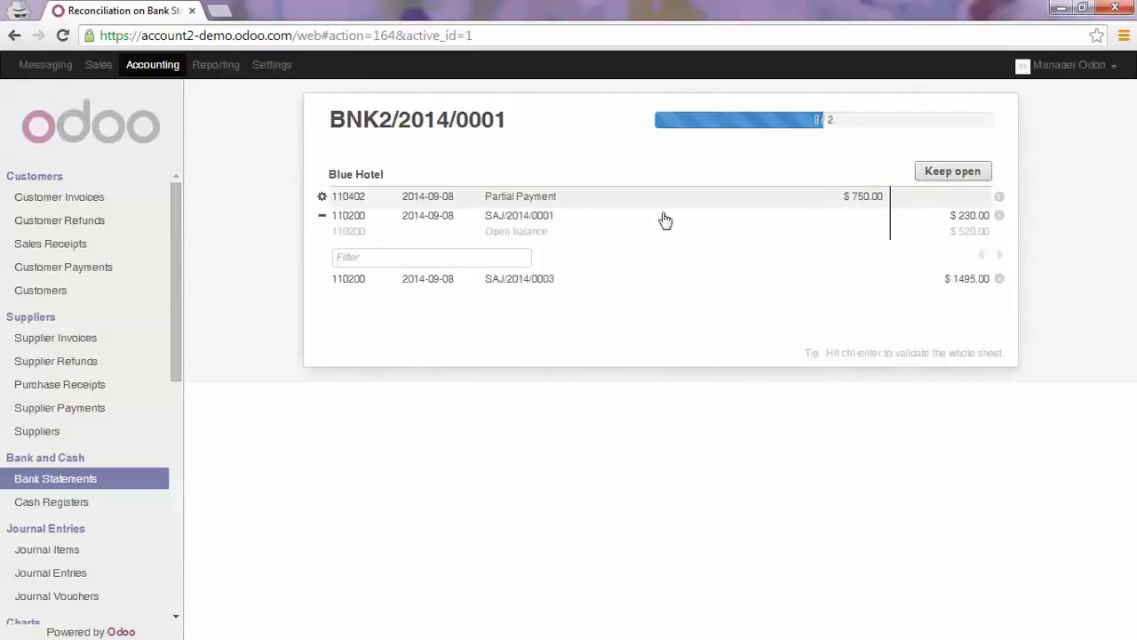
pyautogui.click(322, 219)
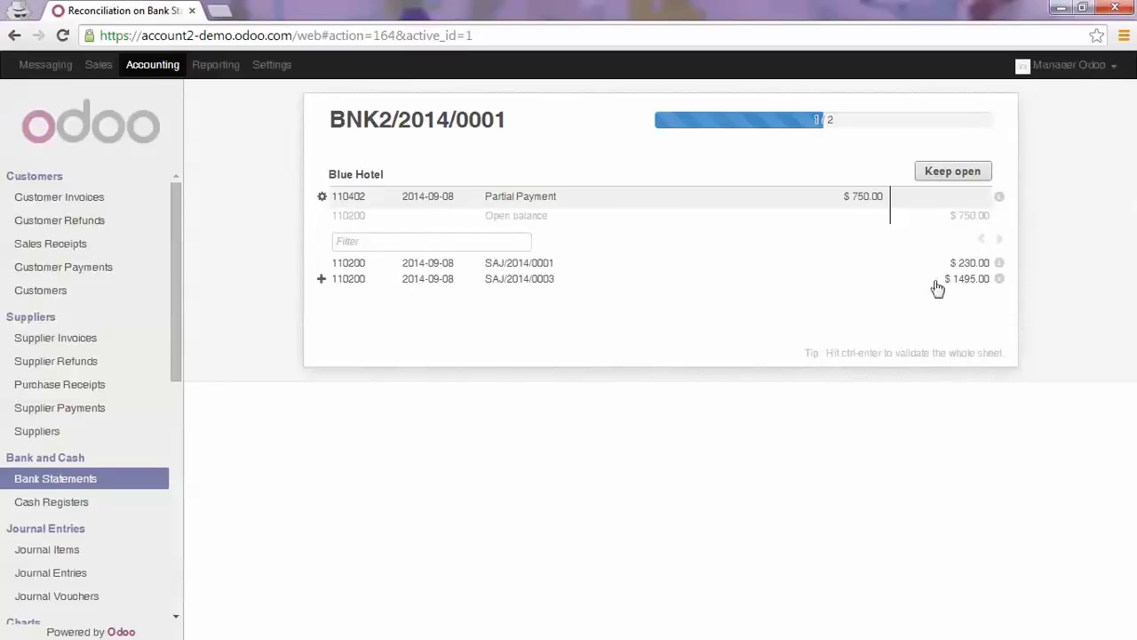
pyautogui.click(322, 280)
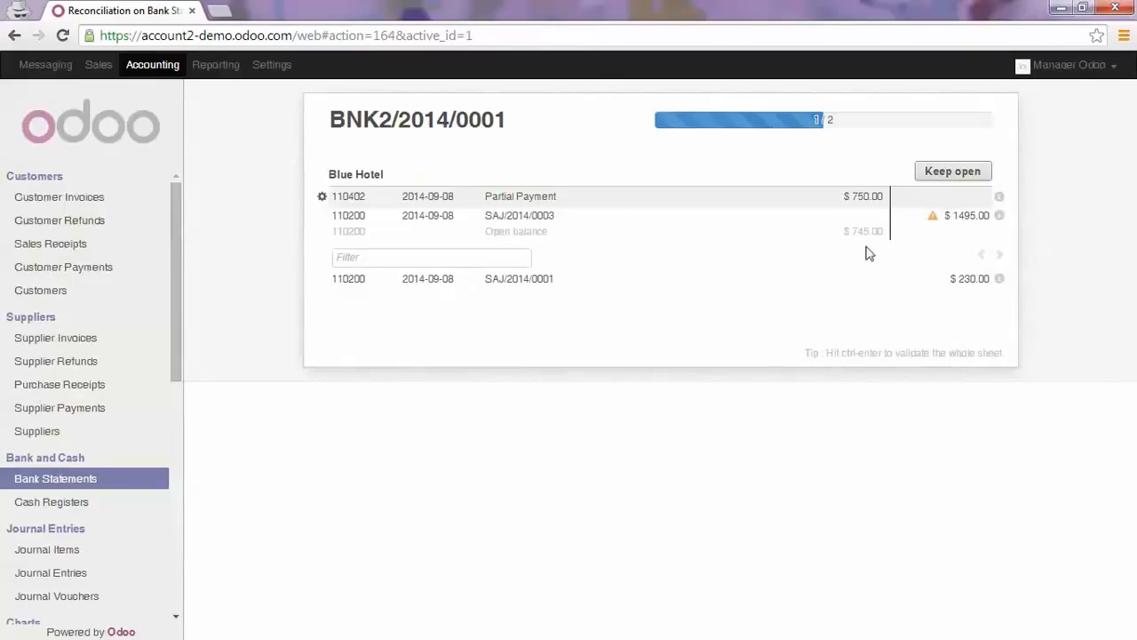
pyautogui.moveTo(938, 226)
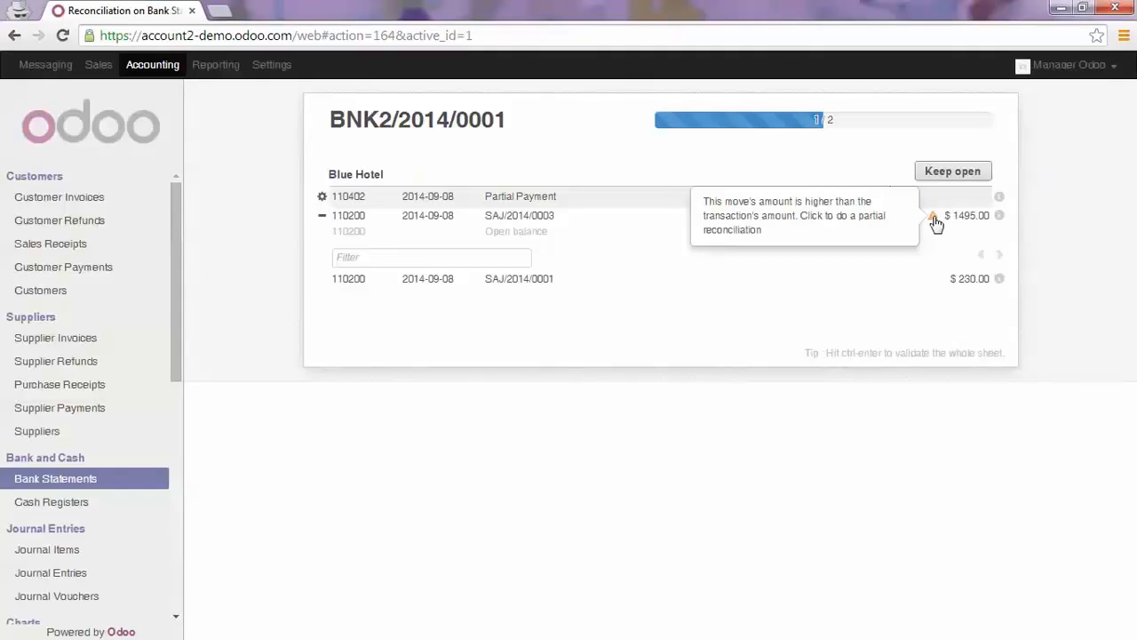
pyautogui.click(933, 219)
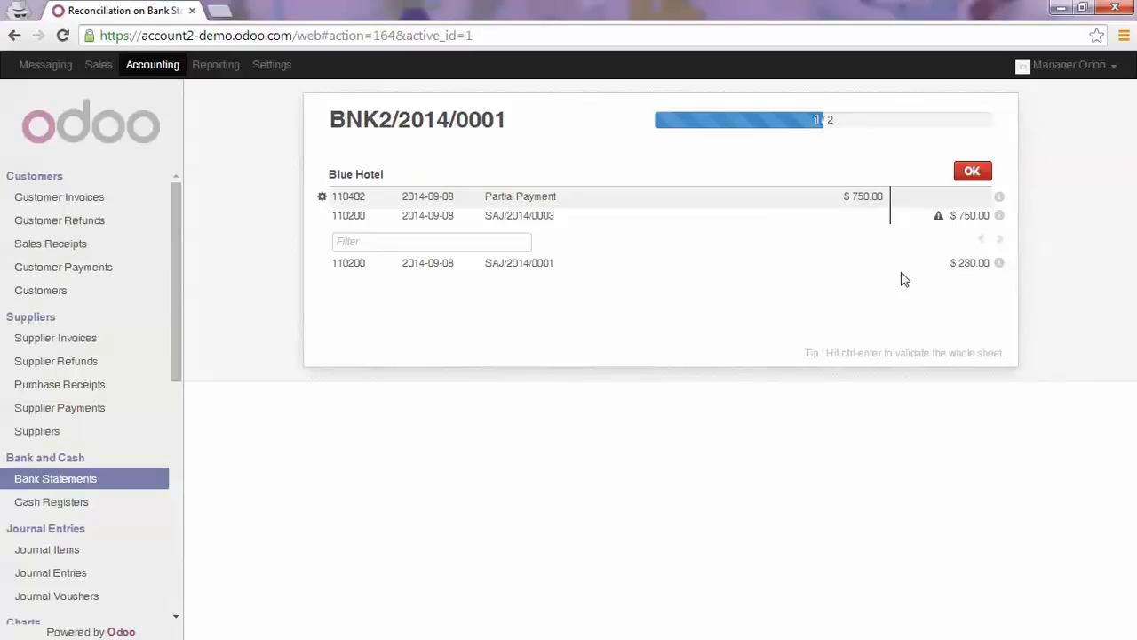
pyautogui.click(970, 173)
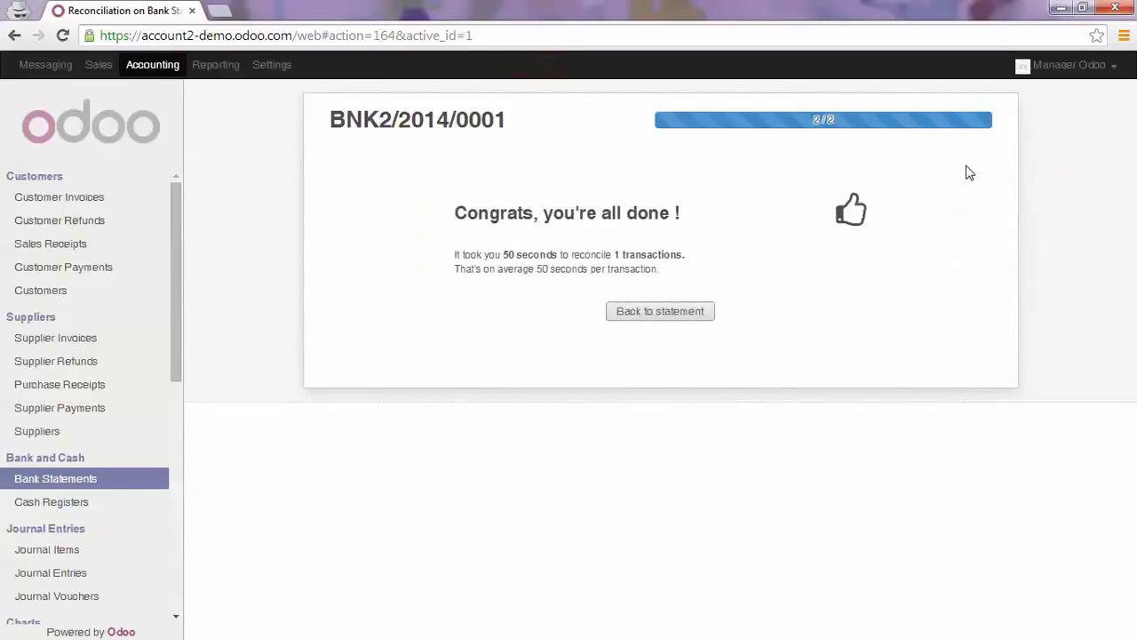
pyautogui.click(673, 318)
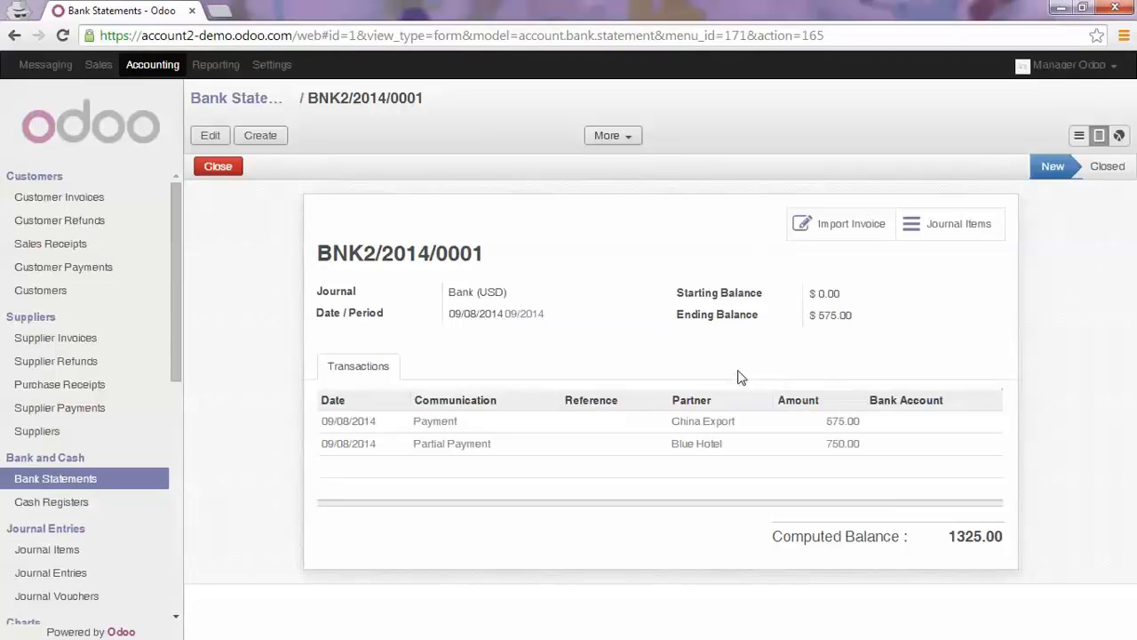
# Set the statement's ending balance to 1325, save it and close the bank statement
pyautogui.click(211, 139)
pyautogui.moveTo(872, 325); pyautogui.dragTo(806, 329)
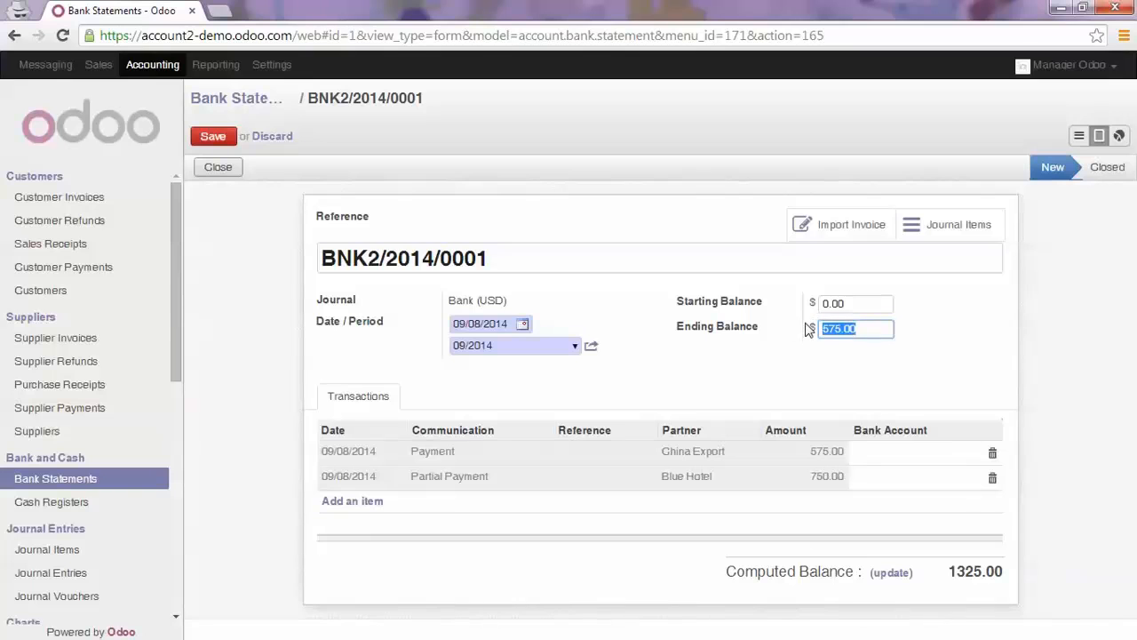
pyautogui.write('1325')
pyautogui.click(206, 138)
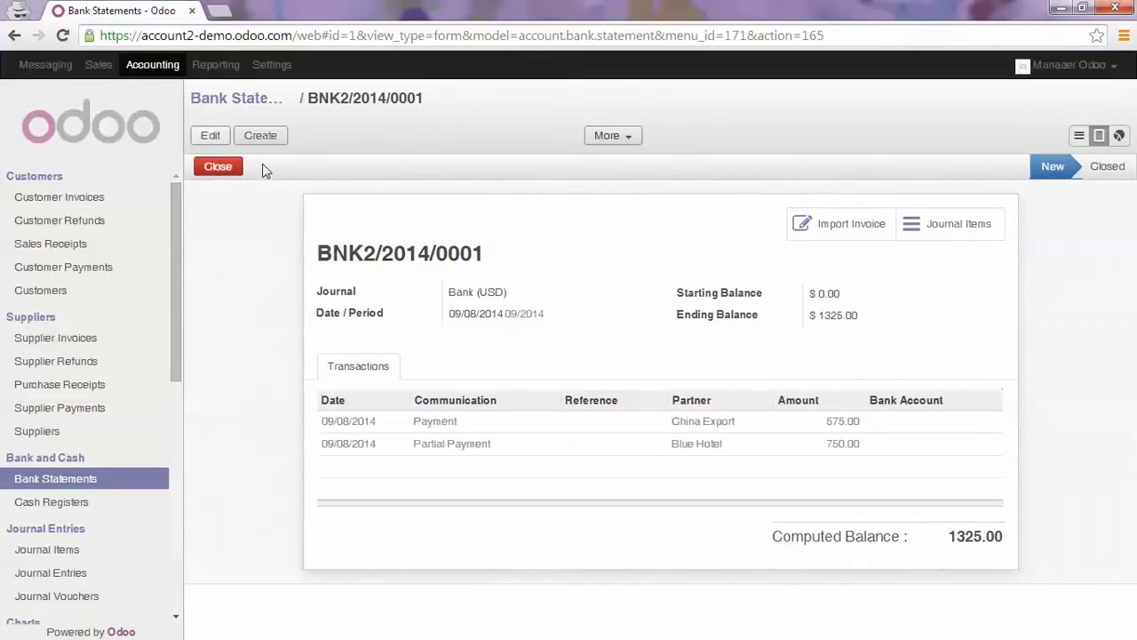
pyautogui.click(220, 167)
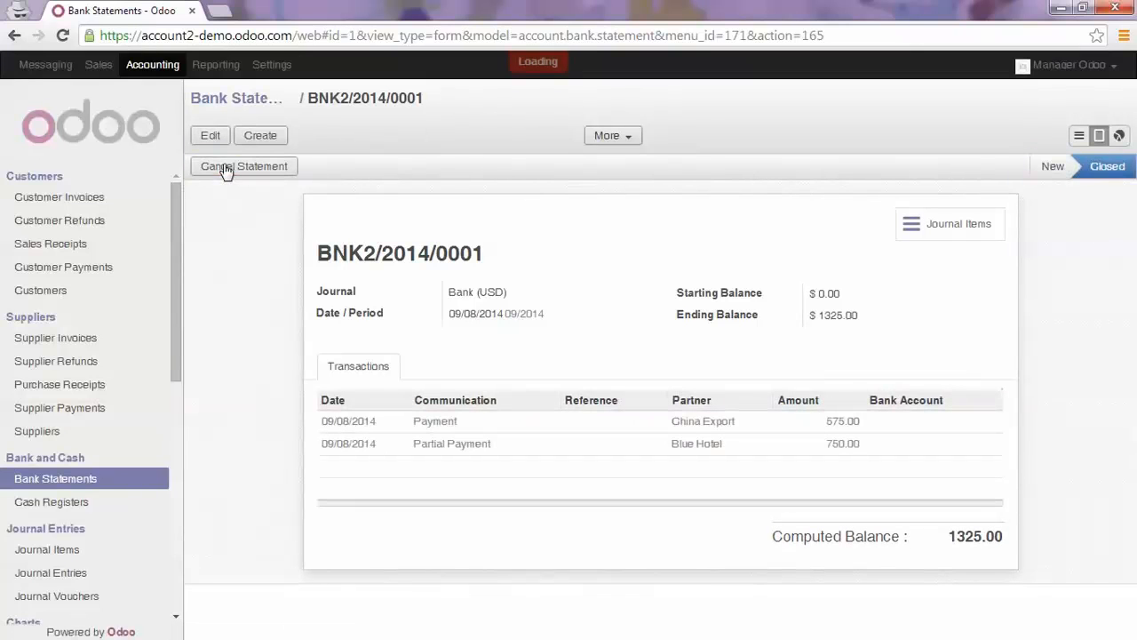
# Review the closed statement's journal items and the remaining balances in the customer invoices list
pyautogui.click(941, 224)
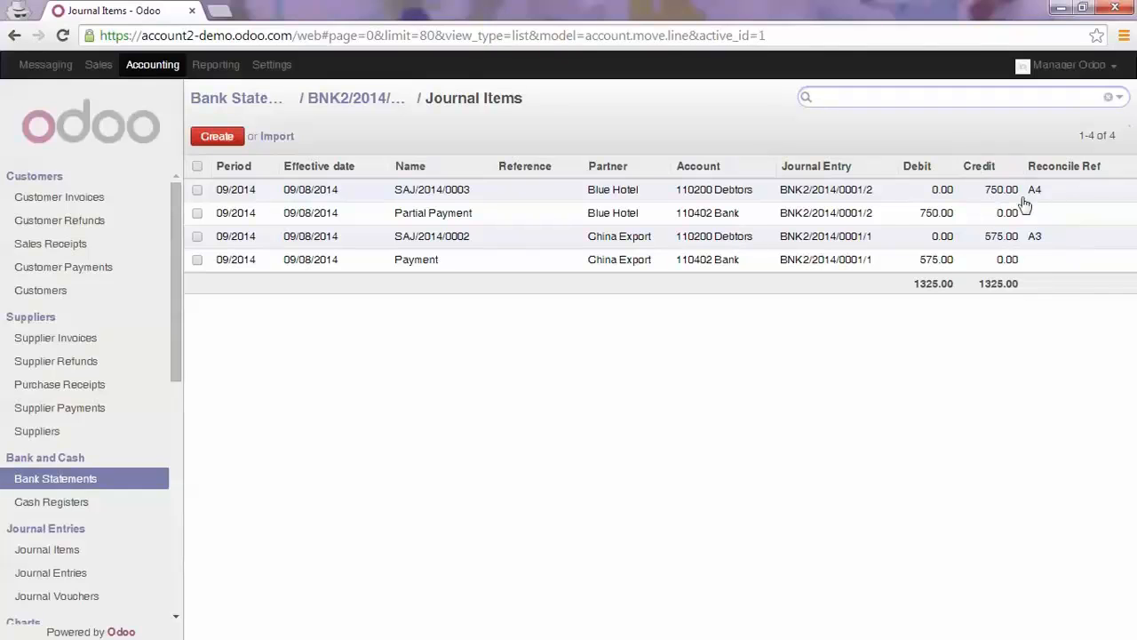
pyautogui.click(99, 196)
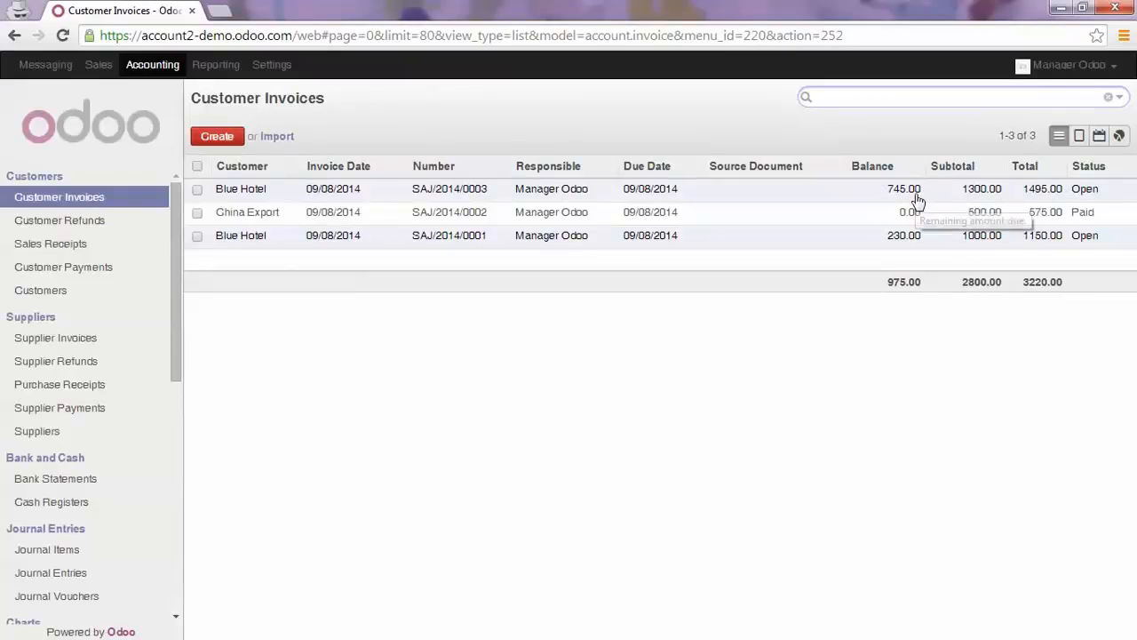
pyautogui.moveTo(888, 196)
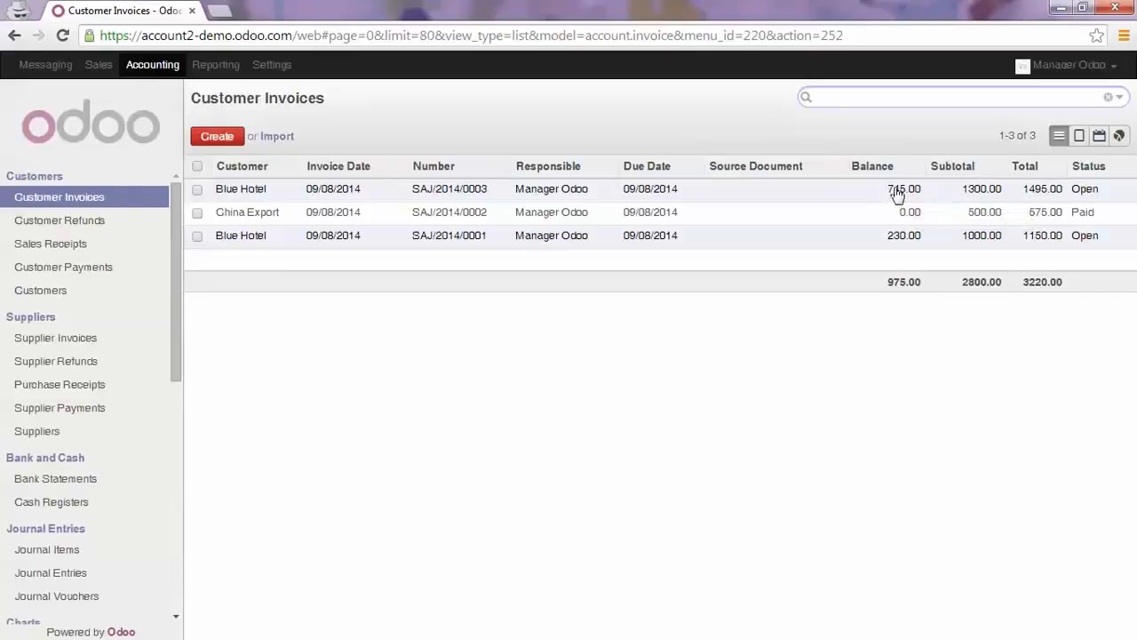